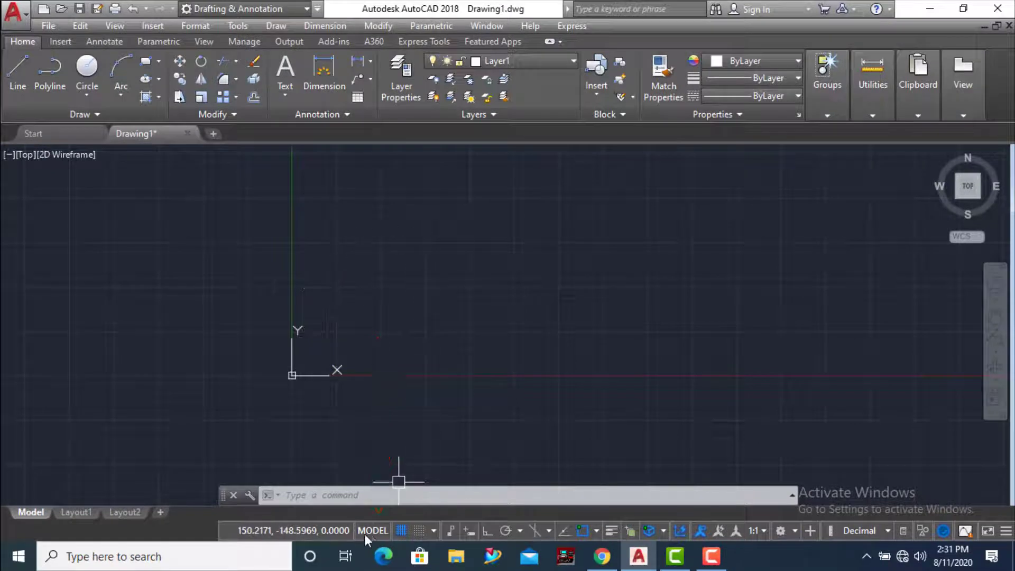
Switch to the Layout1 sheet and return to model space
click(367, 531)
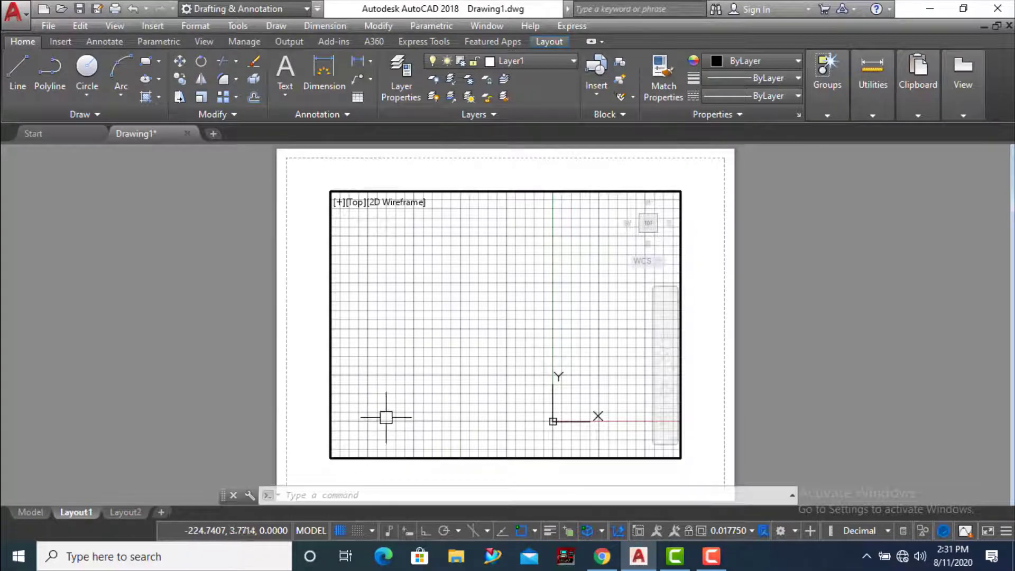
click(25, 514)
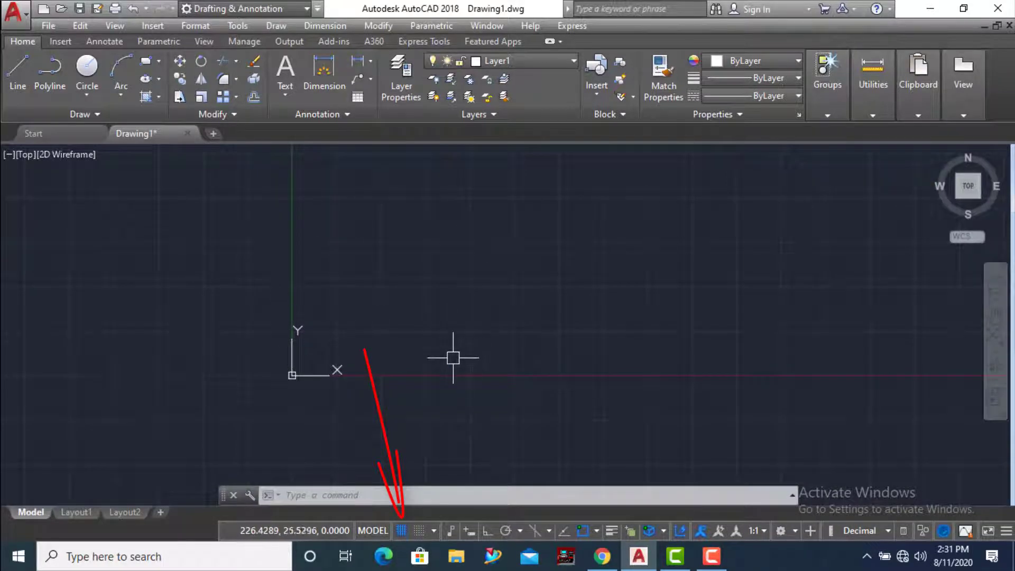
Turn off the grid display in model space
scroll(453, 358, up, 2)
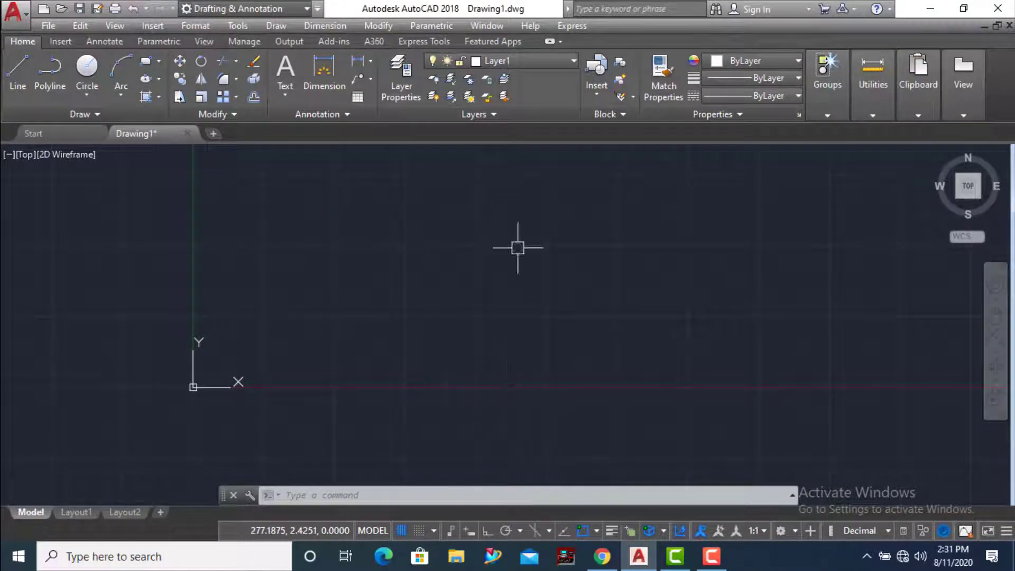
scroll(579, 347, down, 1)
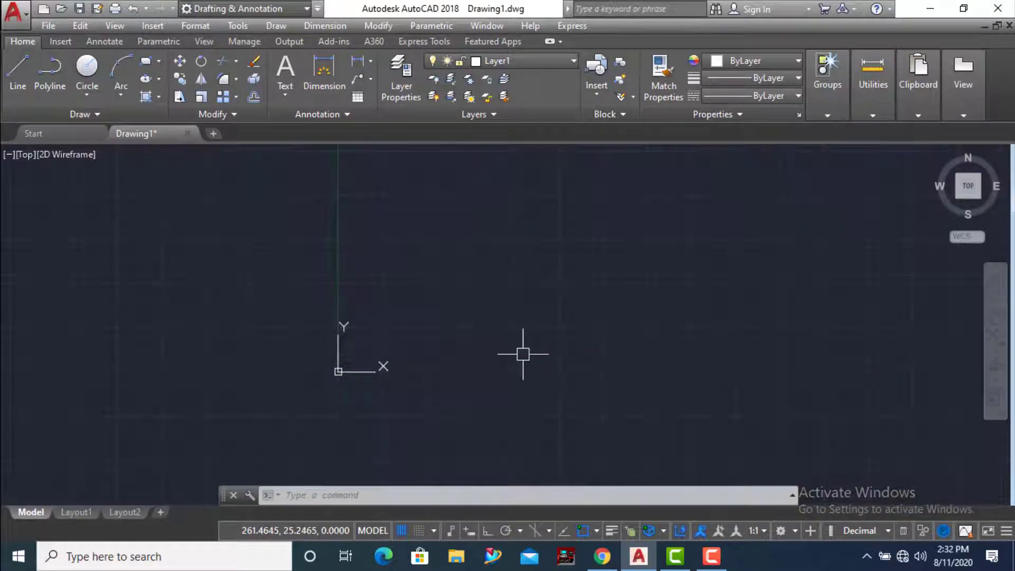
click(401, 530)
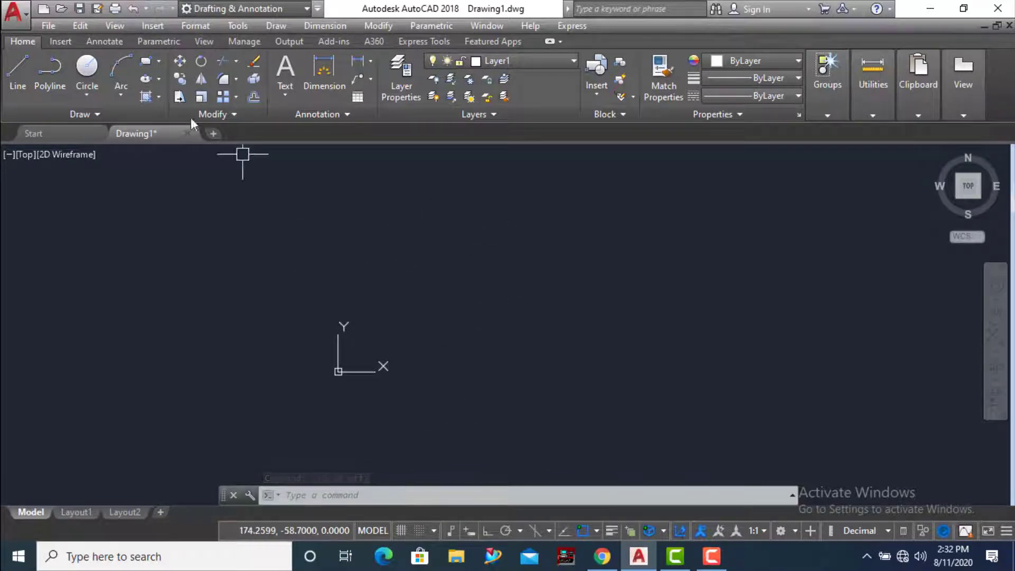
Draw a freehand rectangle about 170 units wide with the Line command, up and to the right of the origin
click(18, 74)
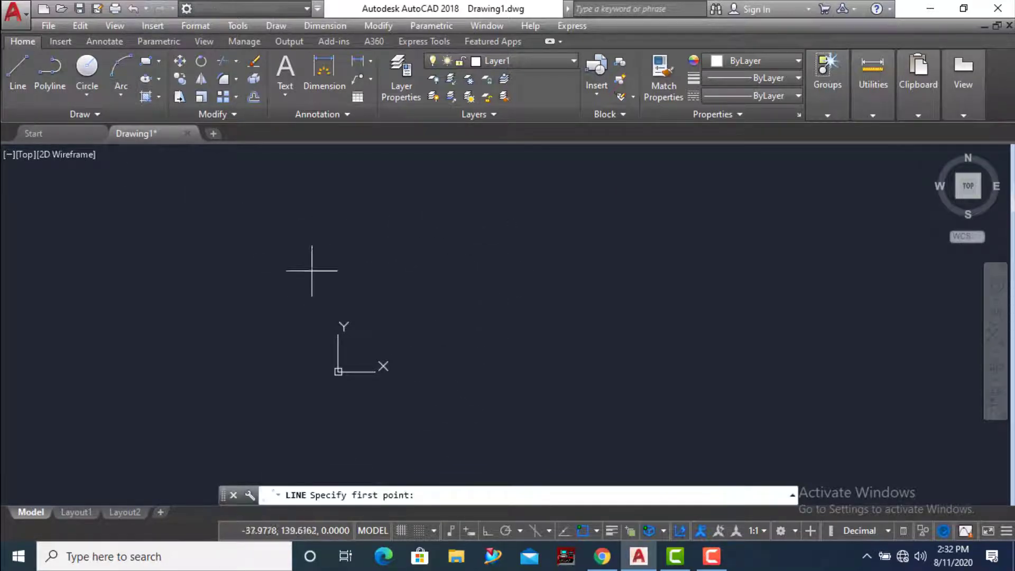
click(377, 219)
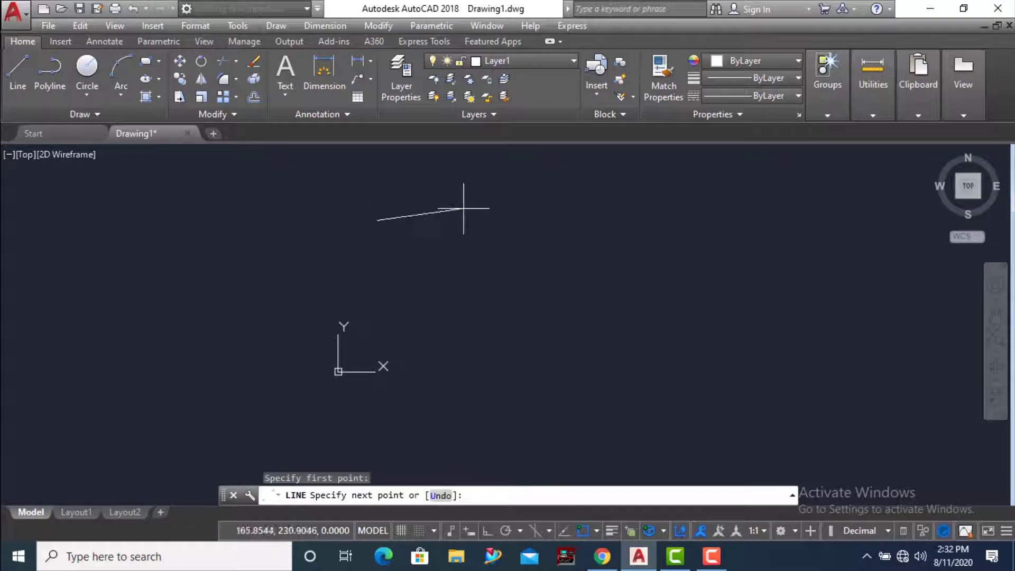
click(506, 219)
click(508, 323)
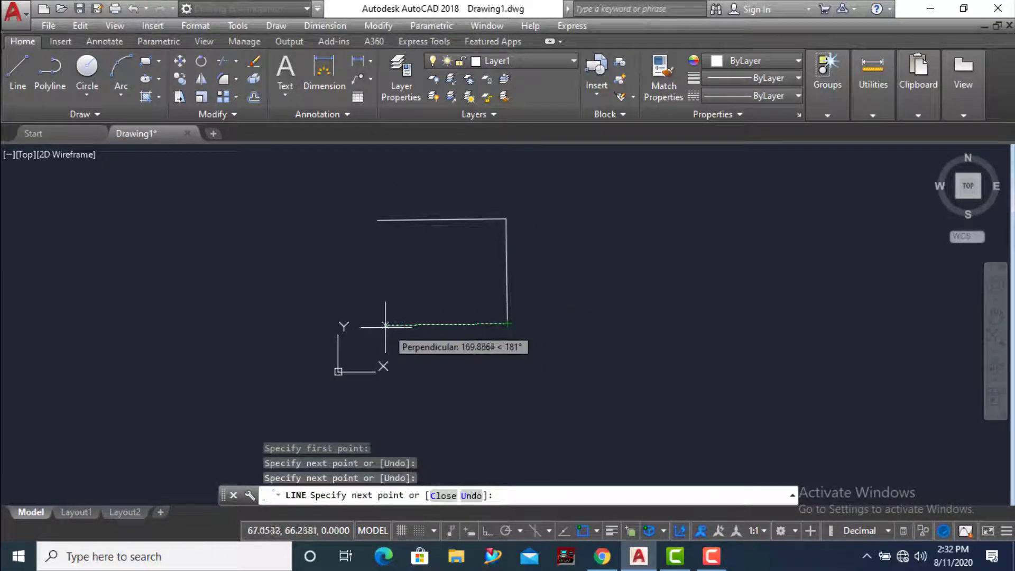
click(383, 324)
click(381, 220)
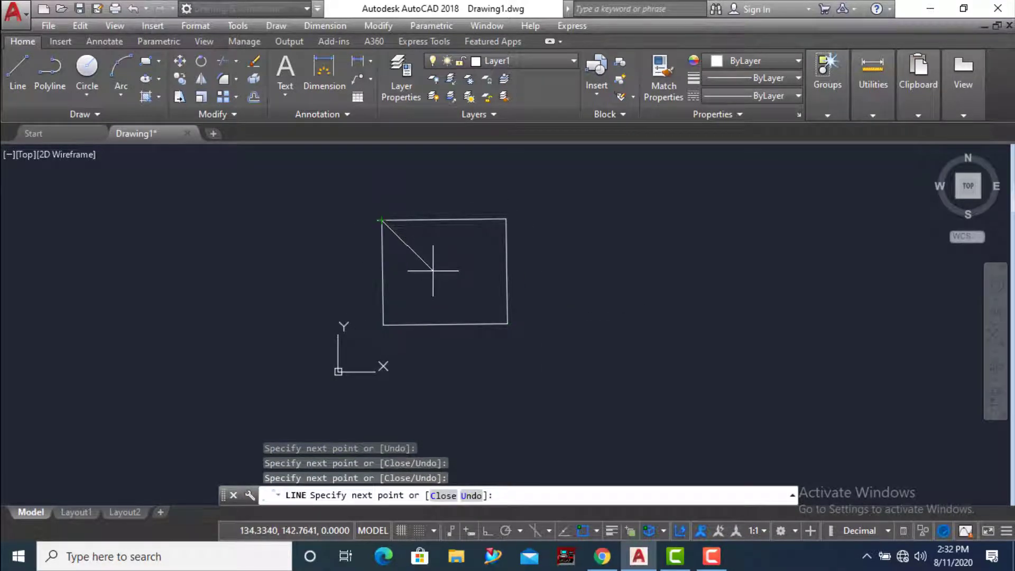
right_click(433, 271)
click(466, 277)
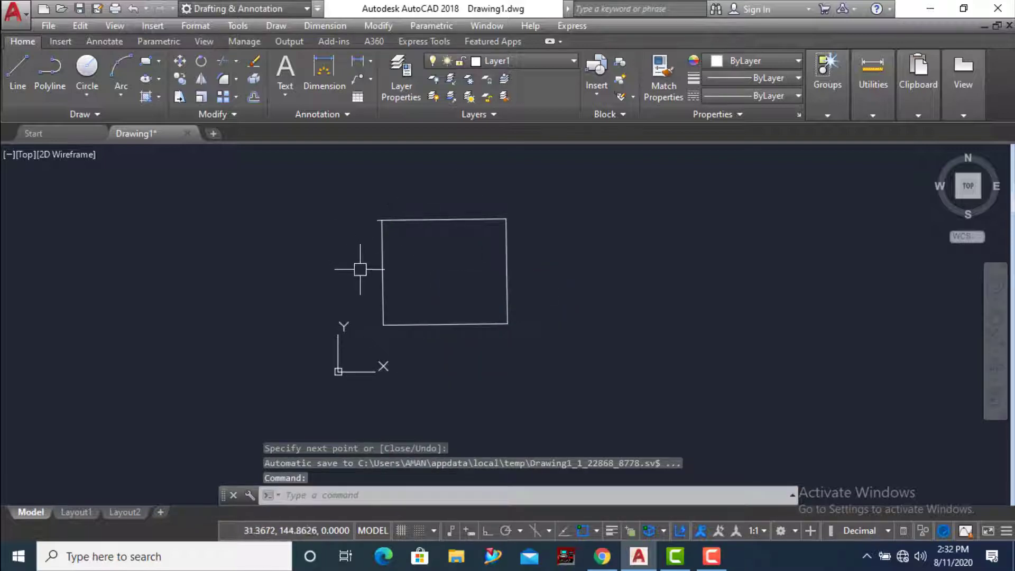
Turn the grid display back on and compare the rectangle's corners with the grid
scroll(369, 192, up, 6)
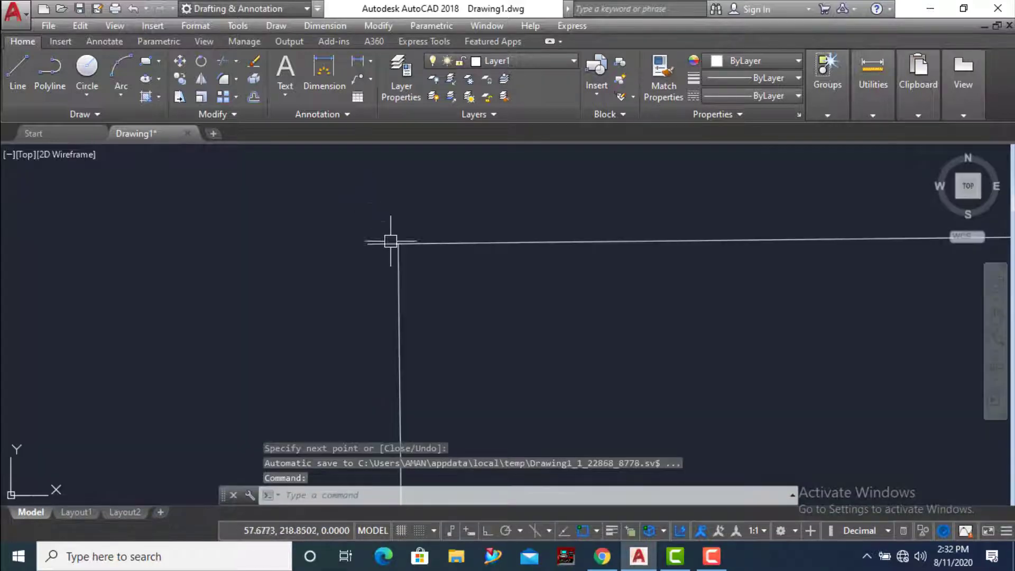
scroll(378, 233, down, 5)
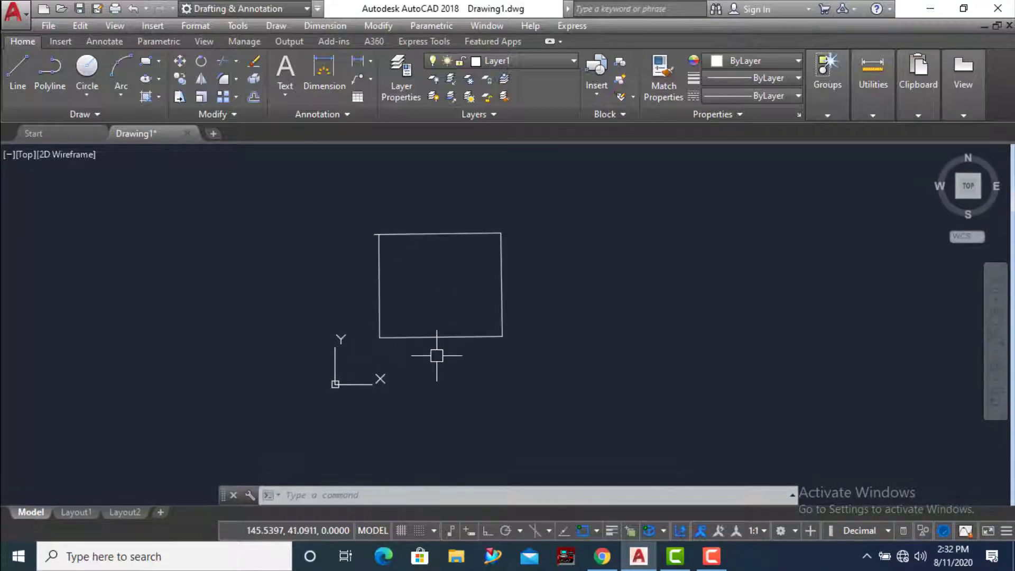
click(401, 530)
scroll(369, 320, up, 5)
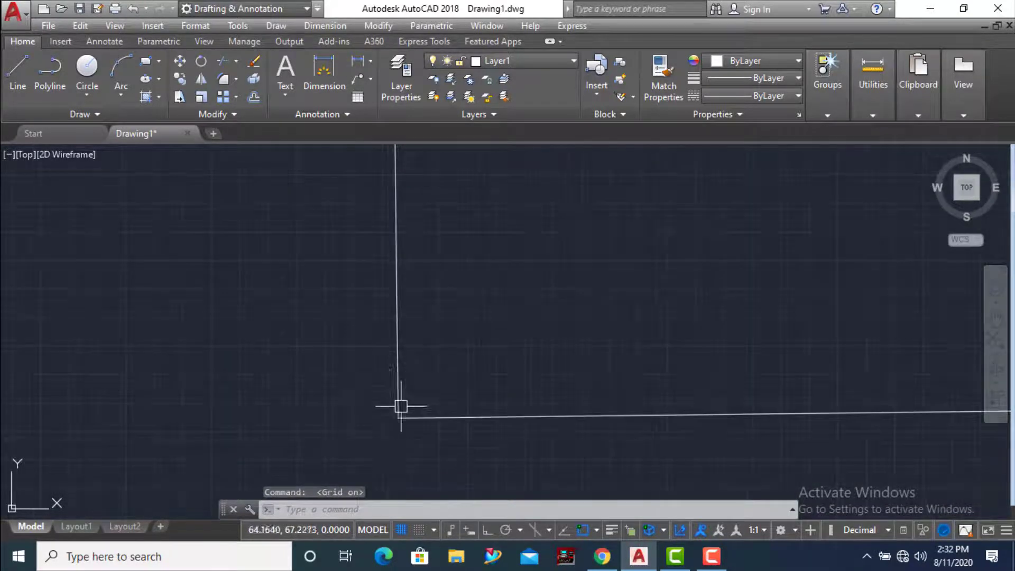
scroll(370, 370, down, 2)
scroll(367, 373, down, 4)
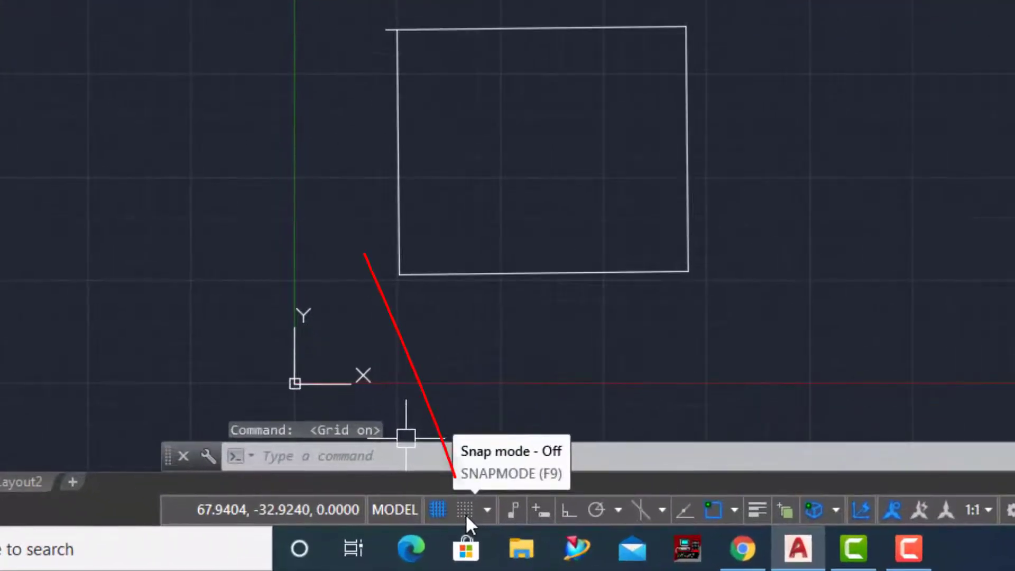
Toggle the grid display off and on again
click(431, 510)
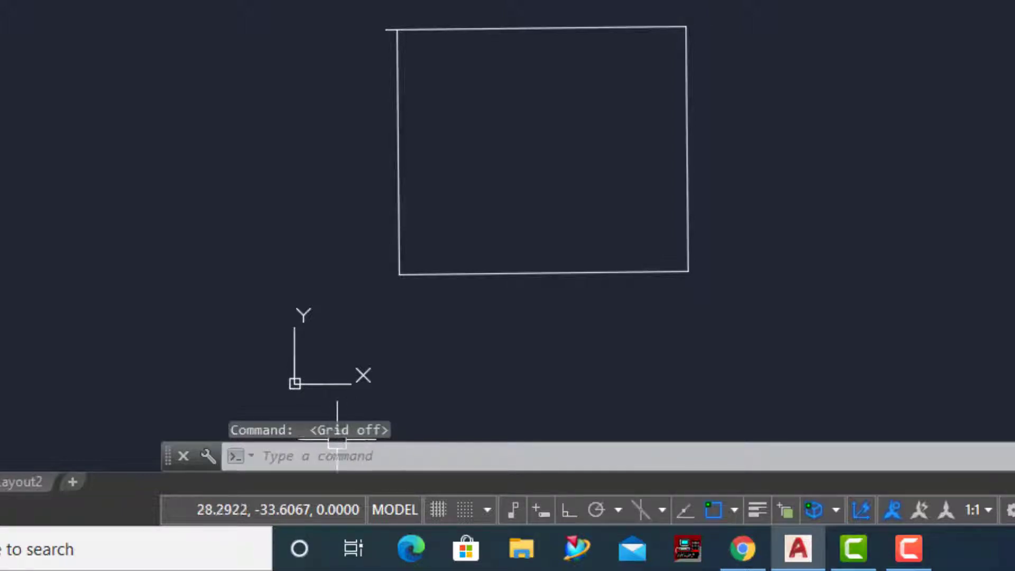
key(F7)
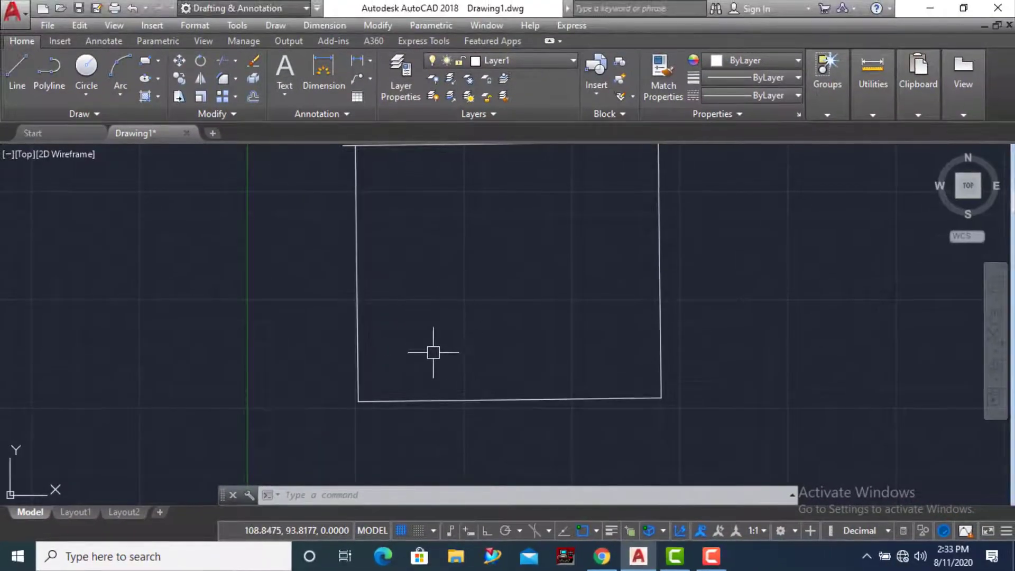
Draw a closed freehand triangle inside the rectangle with the Line command, starting at about 80,126.4
scroll(430, 351, up, 4)
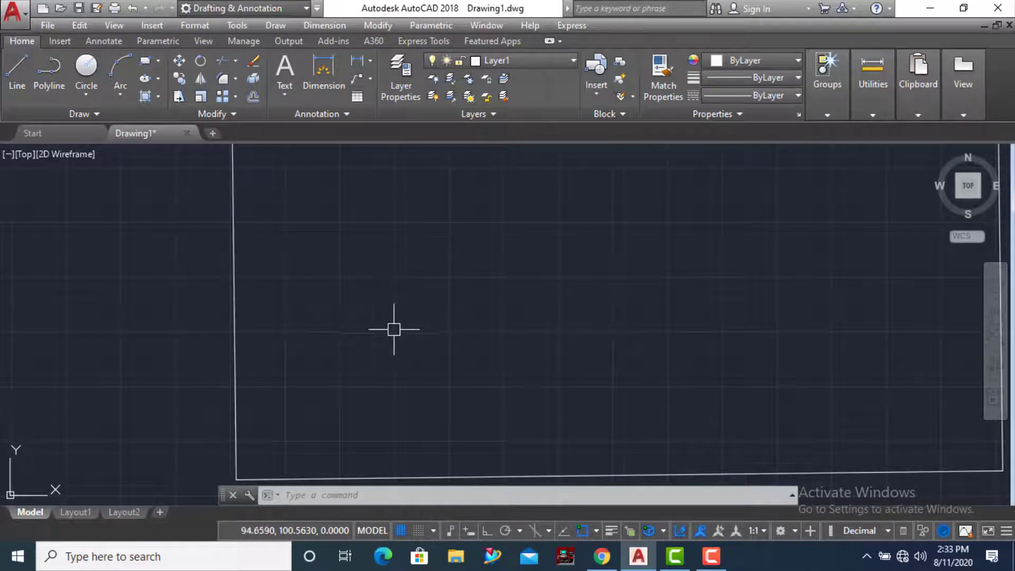
scroll(395, 340, down, 2)
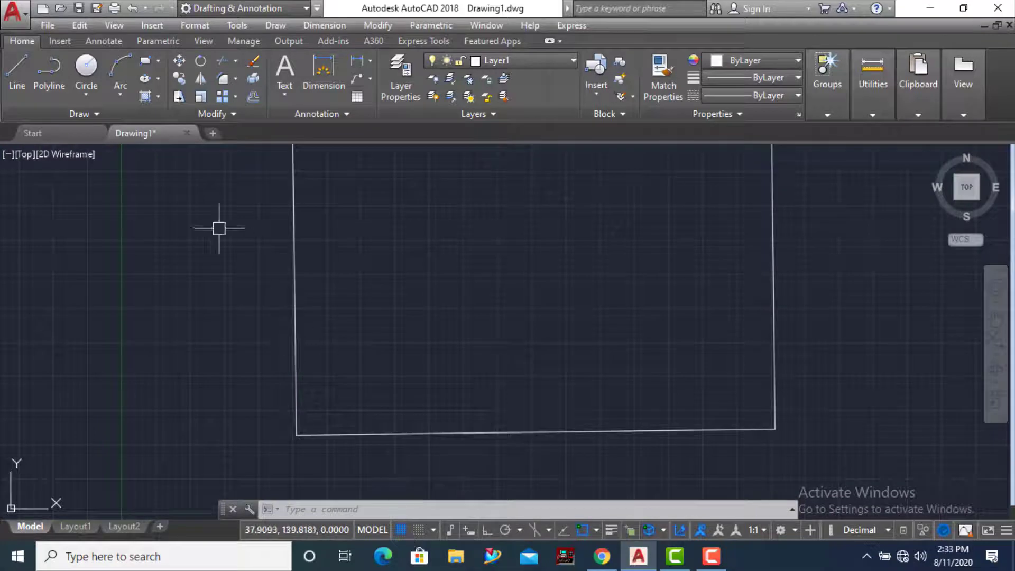
click(27, 83)
click(340, 263)
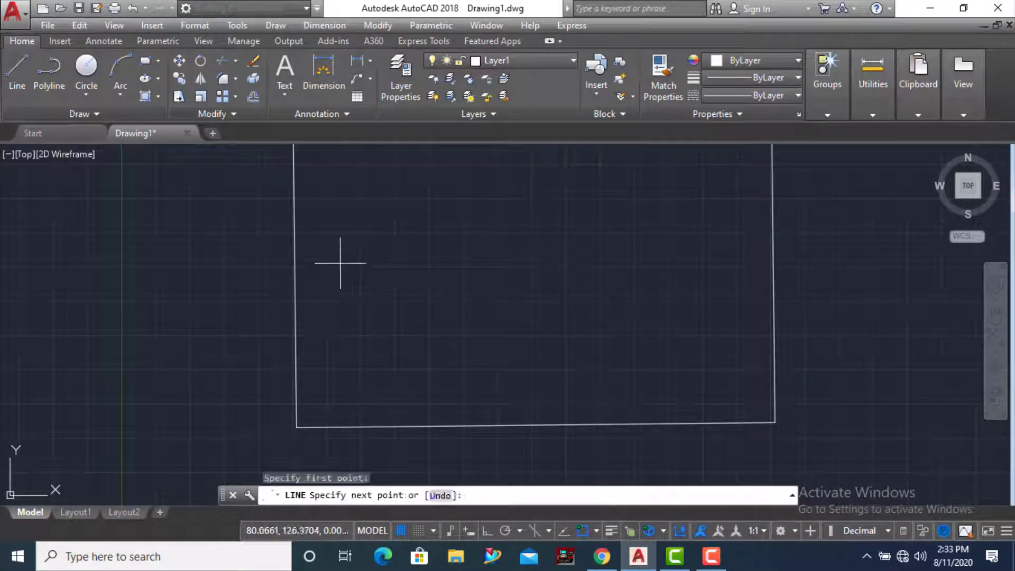
click(464, 233)
click(481, 303)
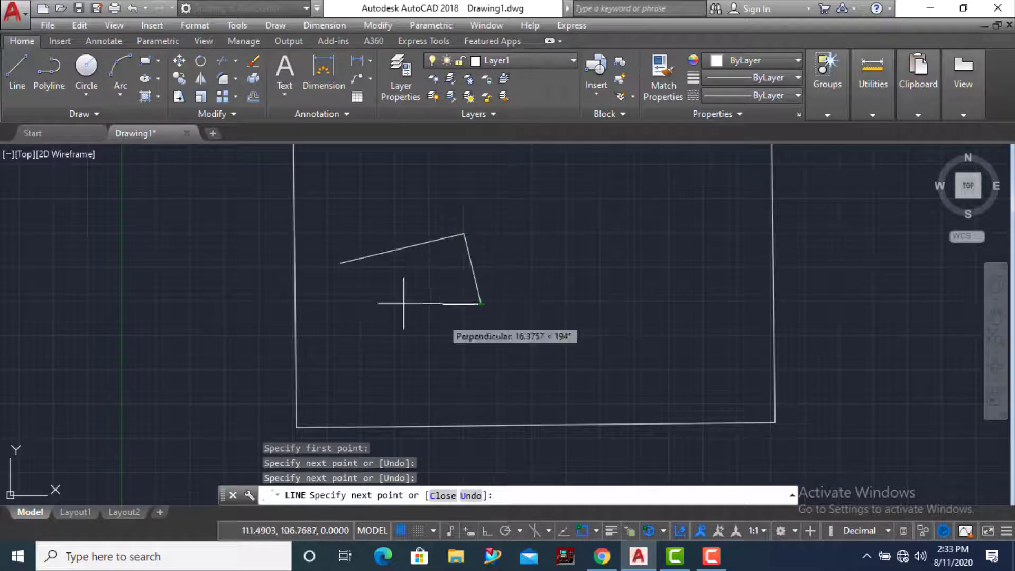
click(339, 263)
key(Escape)
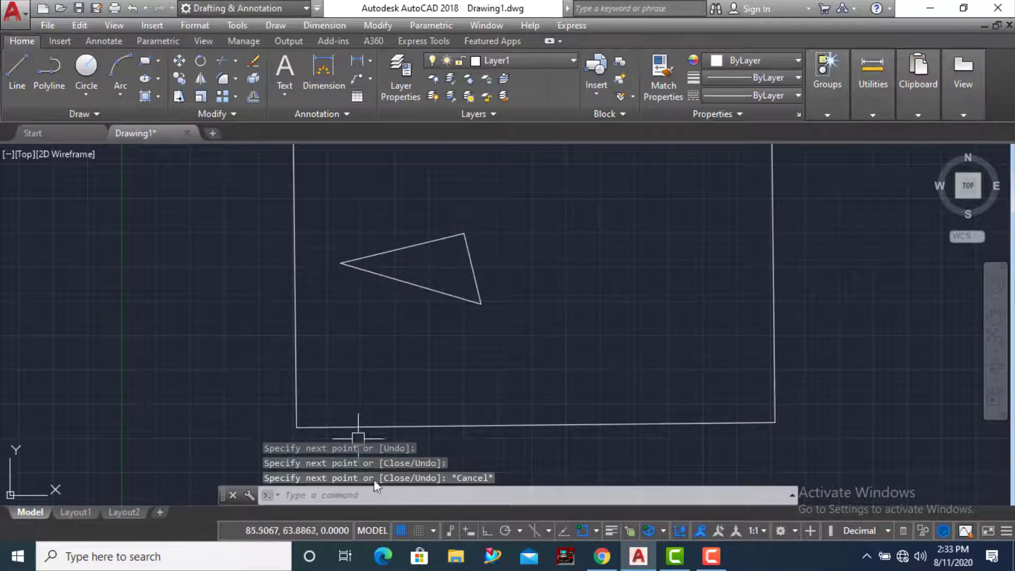
Turn on snap mode and draw a smaller closed triangle below the first, with its top edge from 80,110 to 91.5,110
click(419, 530)
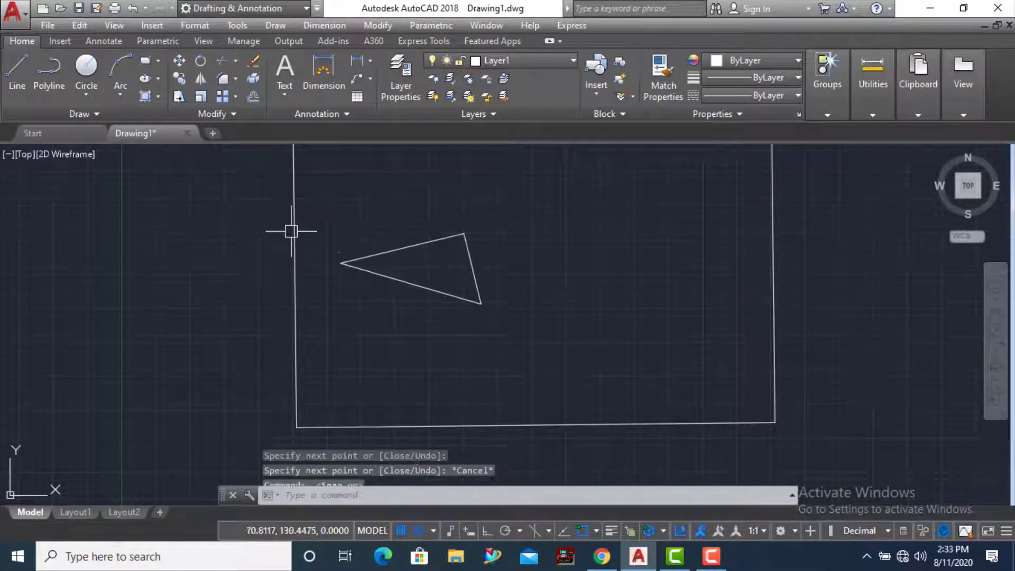
click(17, 68)
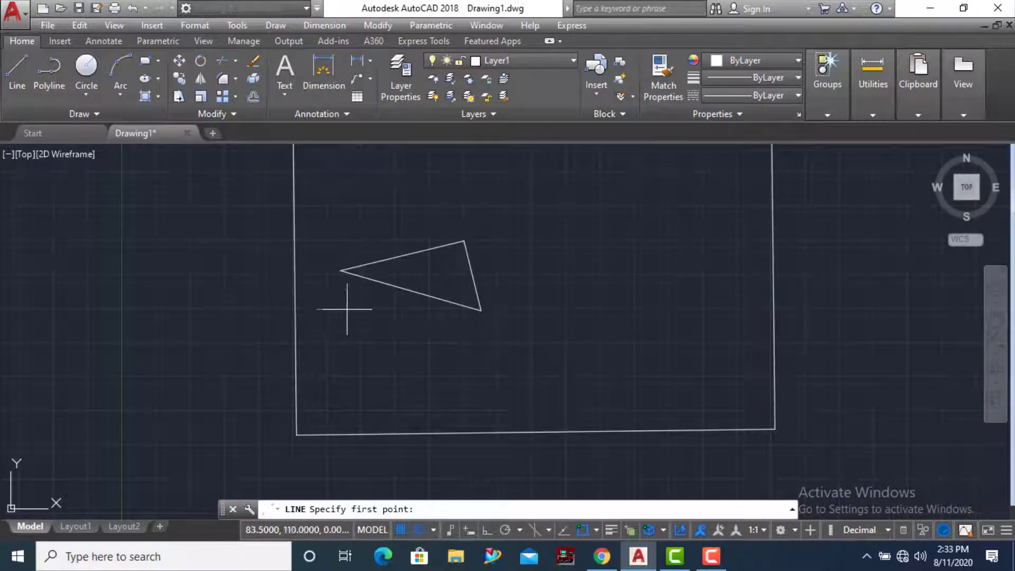
scroll(341, 325, up, 9)
scroll(336, 300, up, 2)
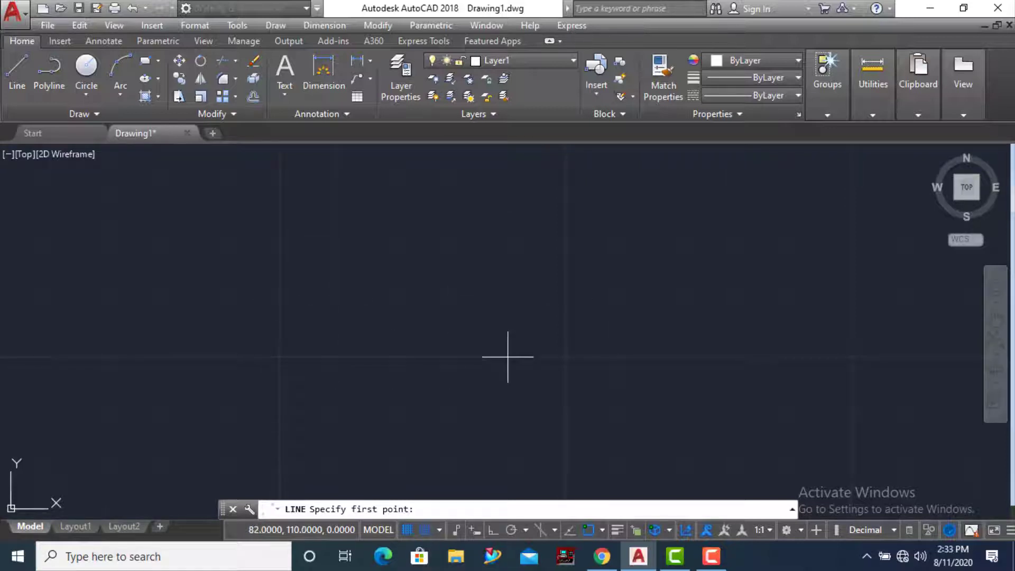
scroll(325, 320, down, 1)
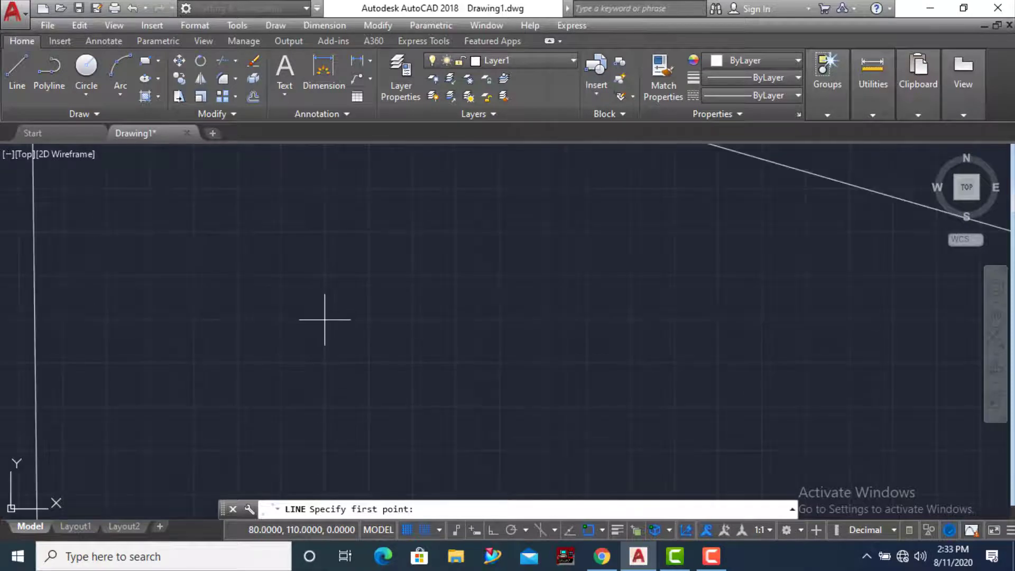
scroll(325, 319, down, 1)
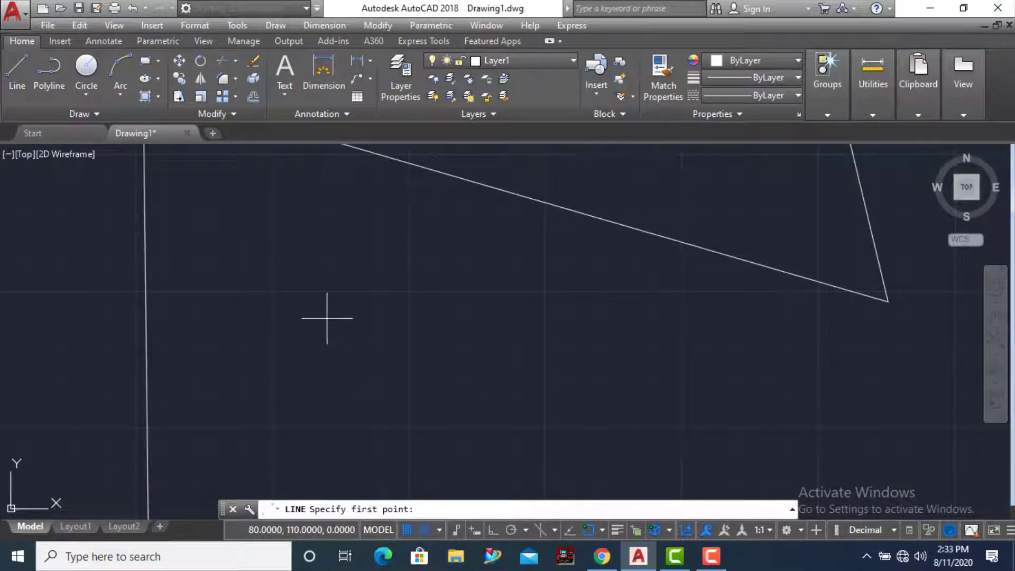
click(327, 318)
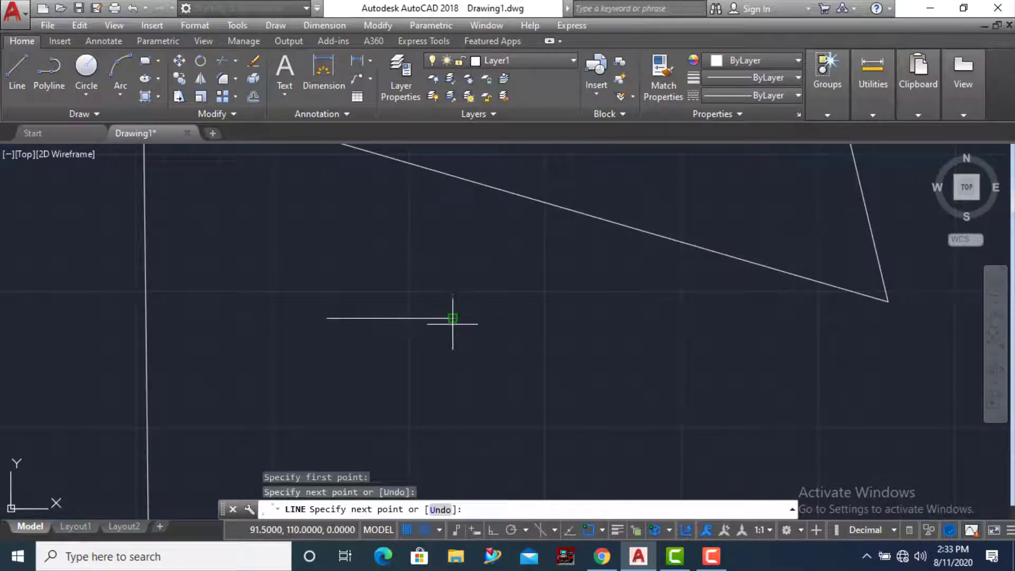
click(442, 410)
click(327, 318)
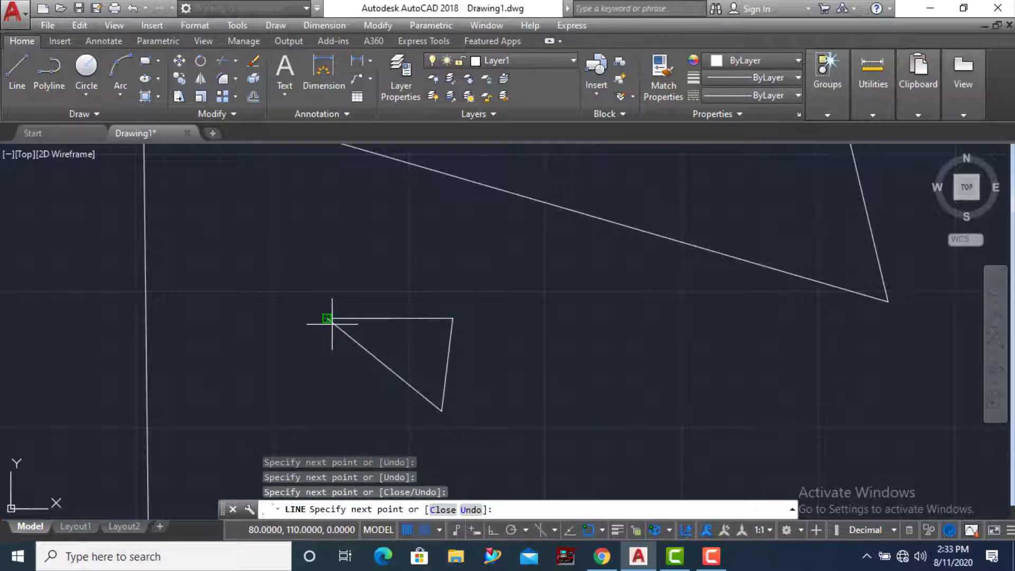
right_click(327, 318)
click(351, 336)
Examine the corners of the snapped triangle and of the freehand triangle relative to the grid
scroll(337, 322, up, 6)
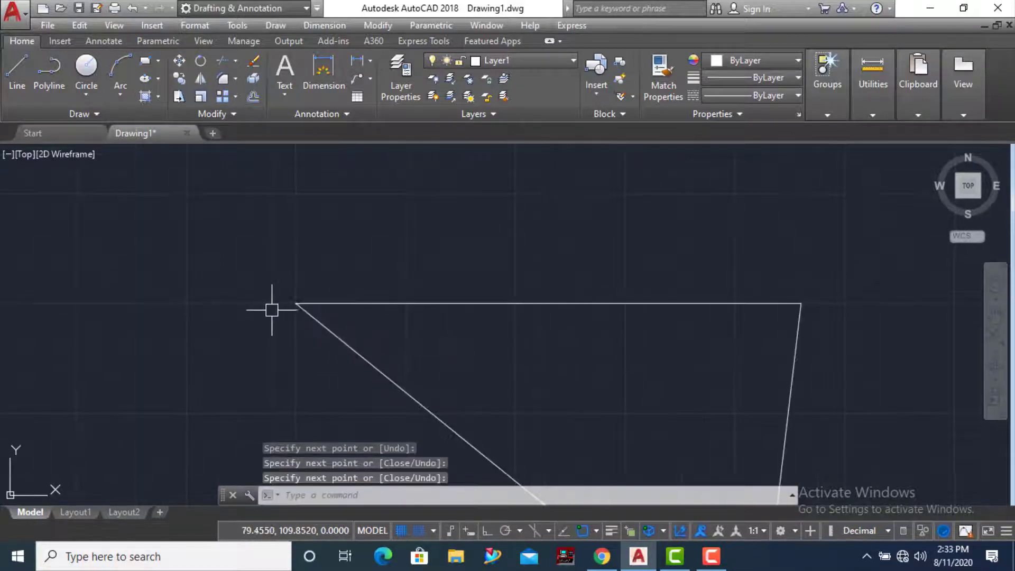
scroll(787, 318, up, 5)
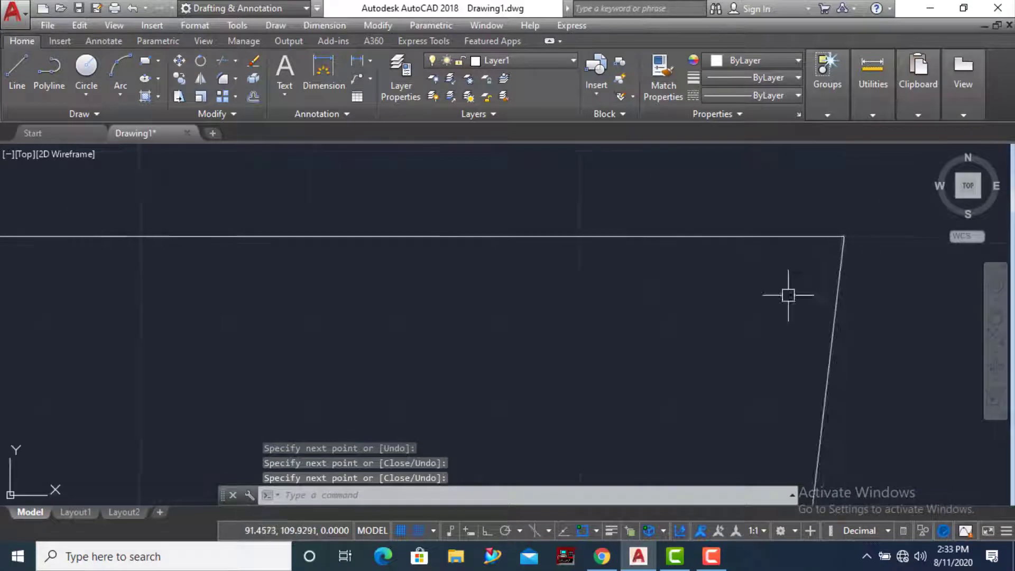
scroll(788, 295, down, 6)
scroll(617, 262, up, 3)
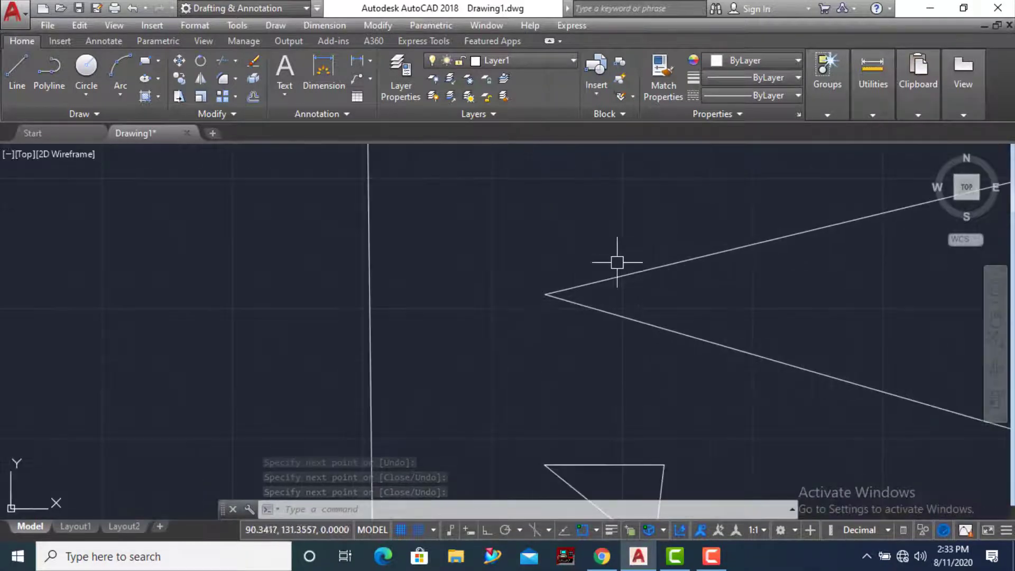
scroll(617, 266, up, 4)
mouse_move(309, 371)
middle_down()
mouse_move(391, 321)
mouse_move(352, 302)
mouse_move(328, 340)
mouse_move(342, 299)
middle_up()
scroll(495, 276, up, 4)
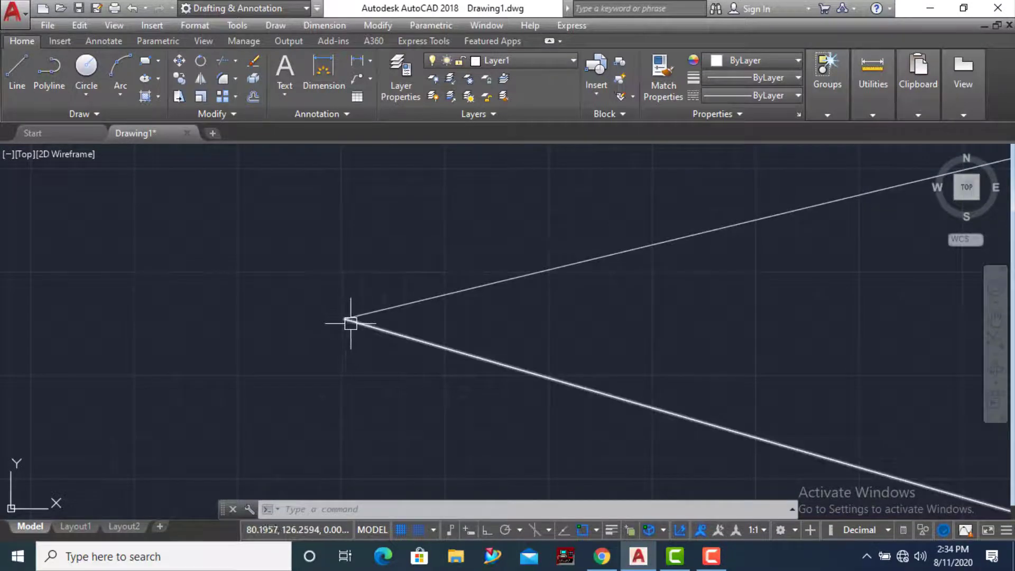
scroll(392, 329, up, 3)
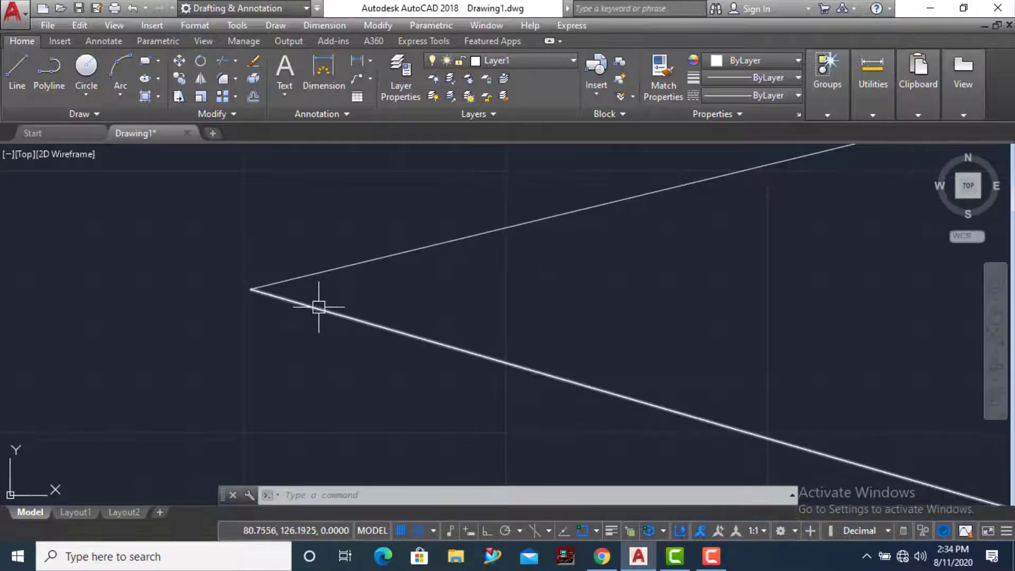
Examine how the Circle command's centre point snaps to the grid around the freehand triangle's left corner
click(85, 67)
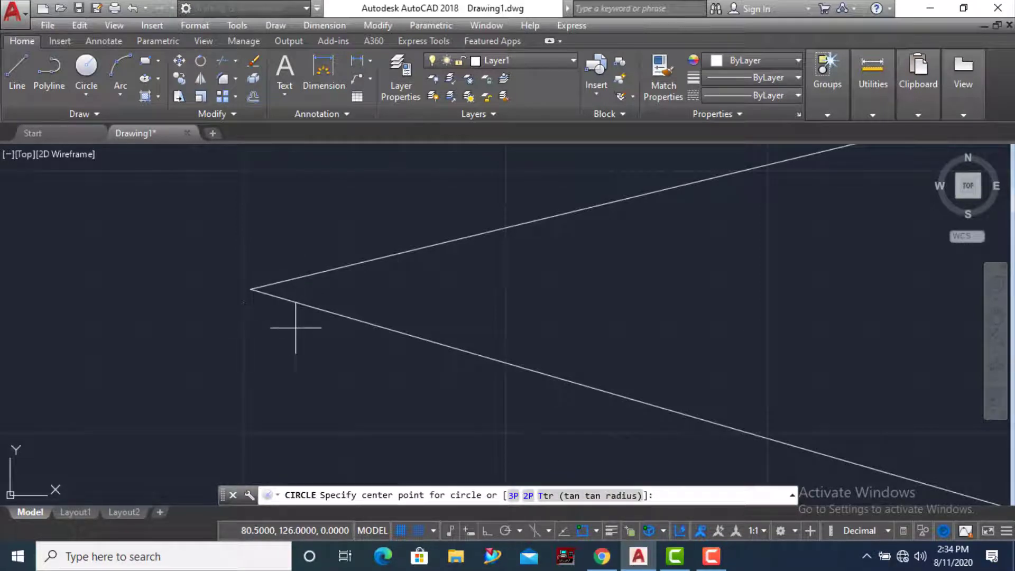
scroll(258, 276, up, 4)
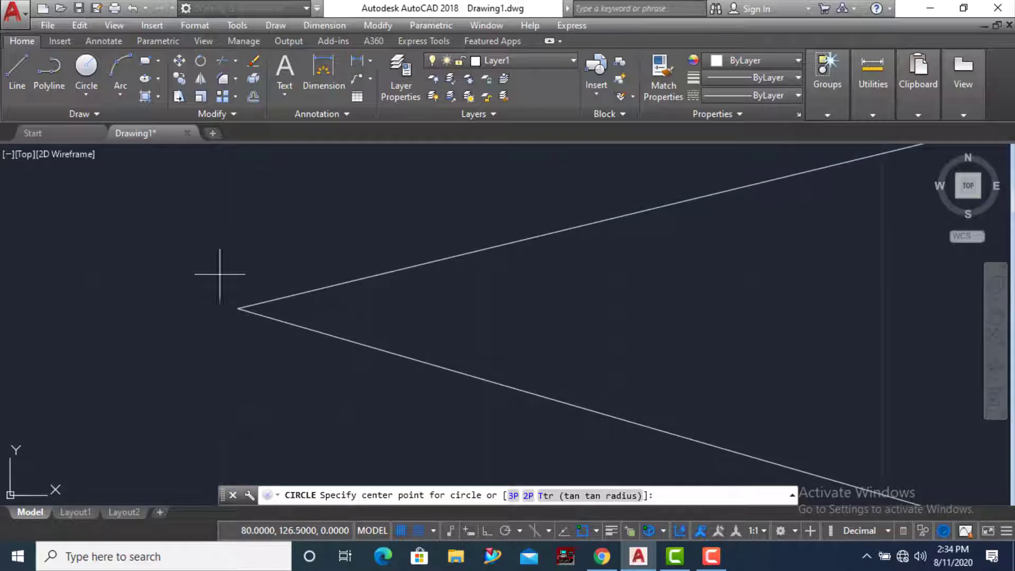
scroll(279, 345, down, 10)
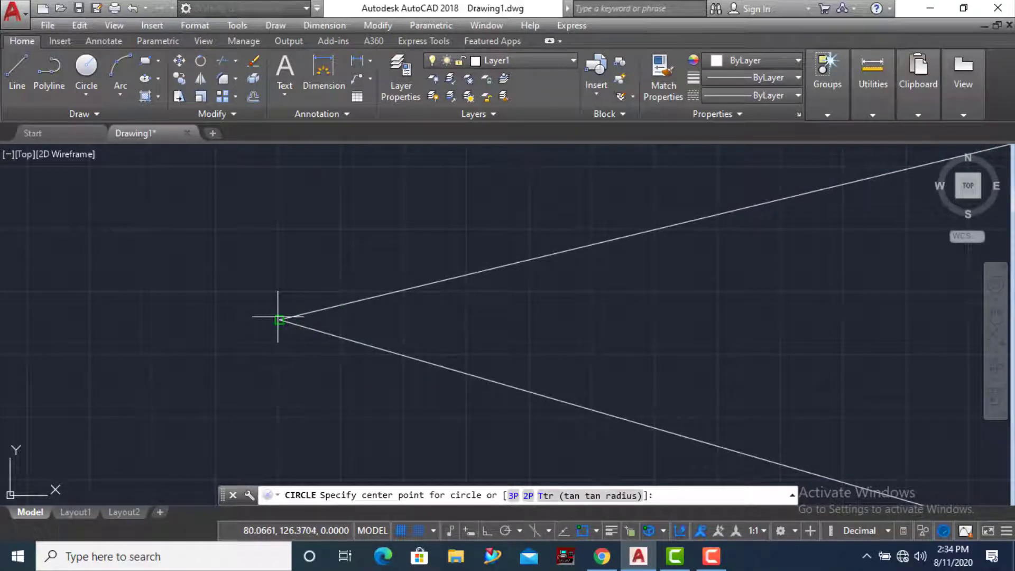
scroll(284, 322, up, 5)
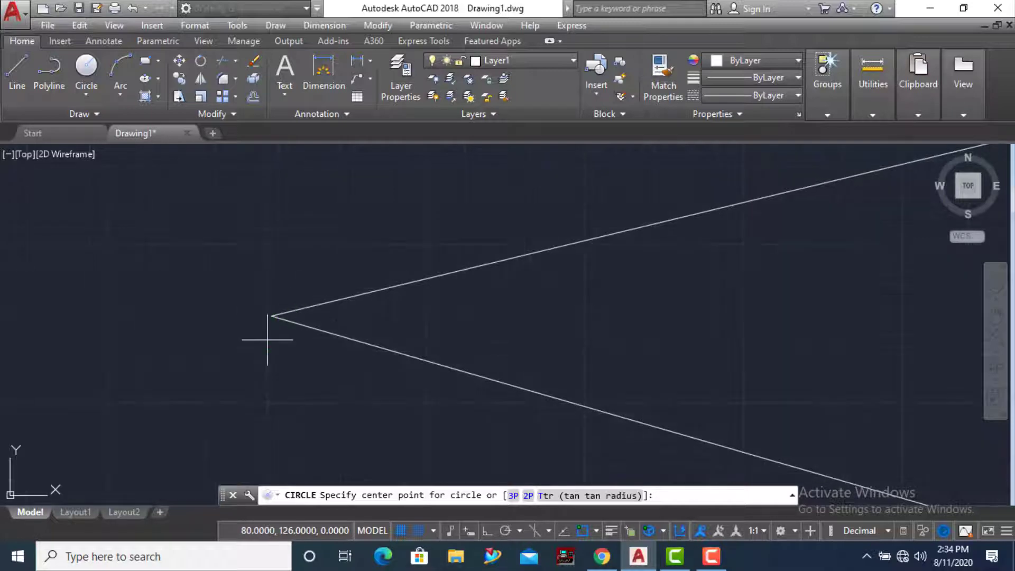
scroll(299, 340, up, 6)
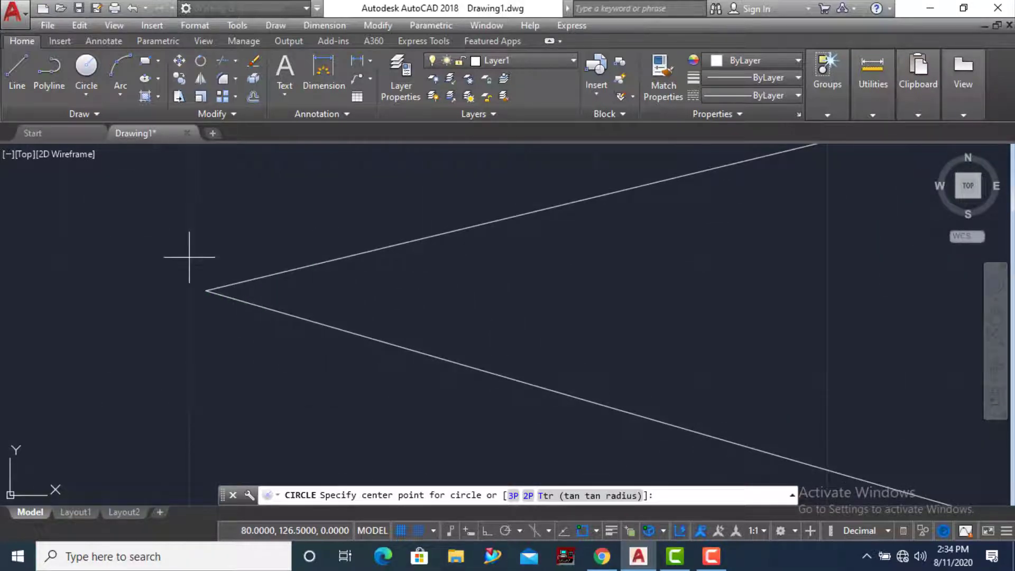
scroll(198, 277, down, 2)
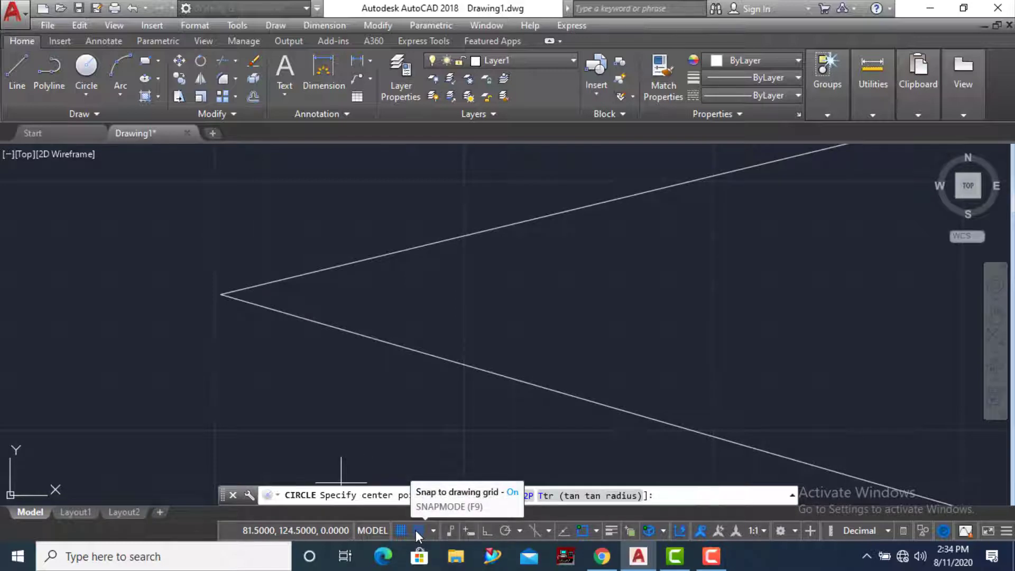
Turn off snap mode and check free cursor movement near the freehand triangle's left corner with the Line command
click(416, 531)
scroll(242, 407, down, 3)
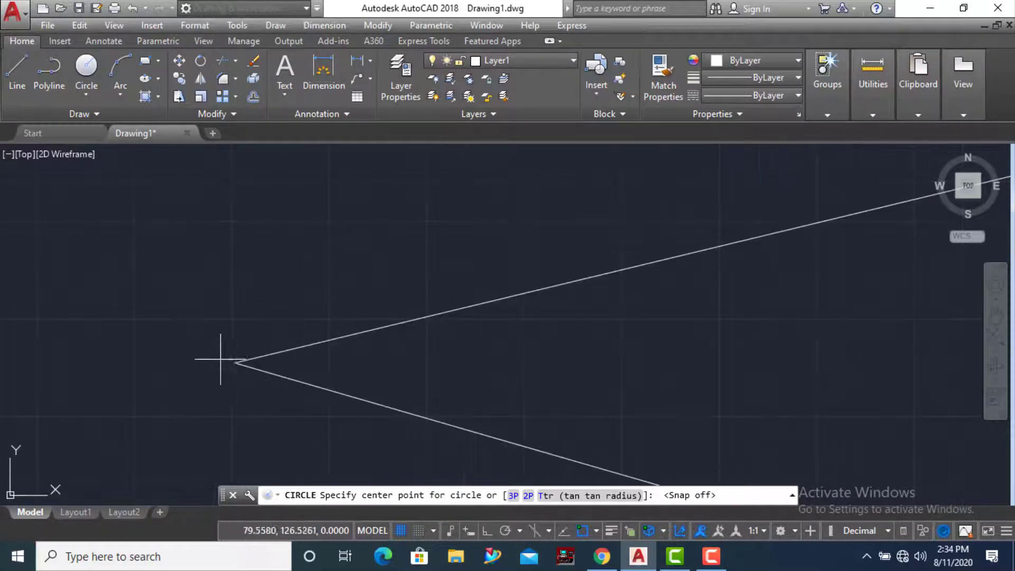
click(17, 69)
middle_drag(199, 336, 227, 362)
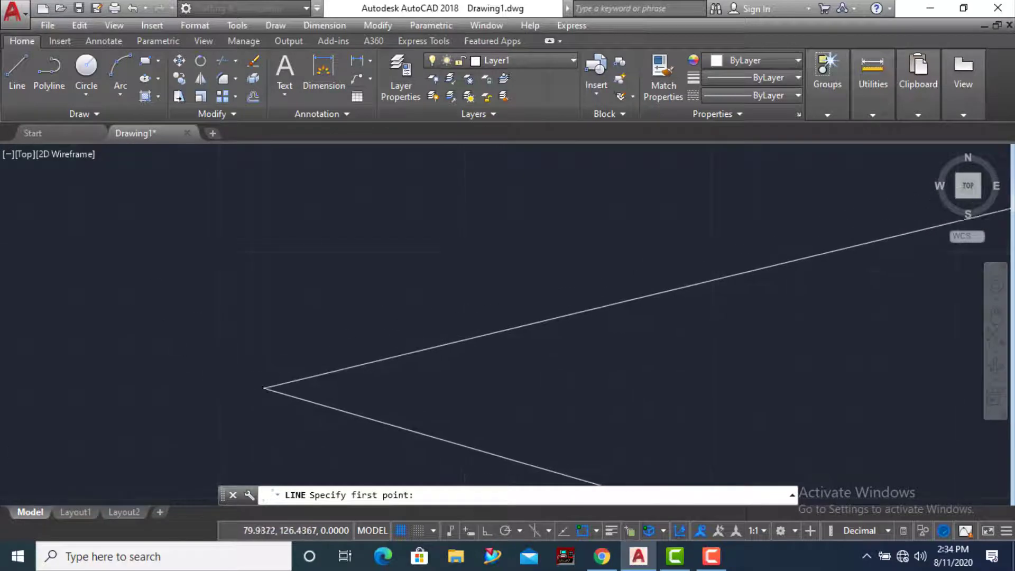
middle_drag(265, 403, 295, 419)
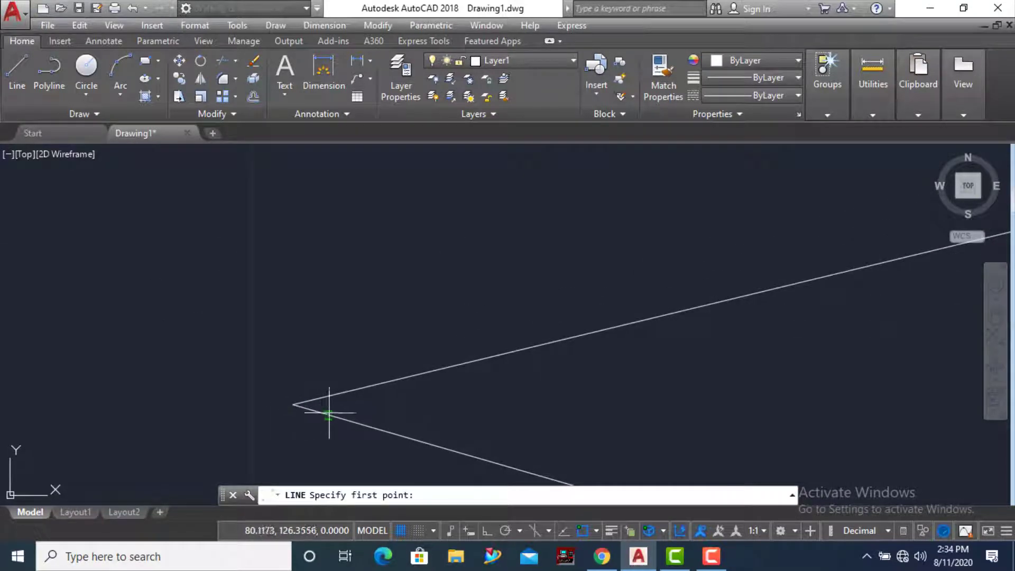
middle_drag(240, 366, 228, 317)
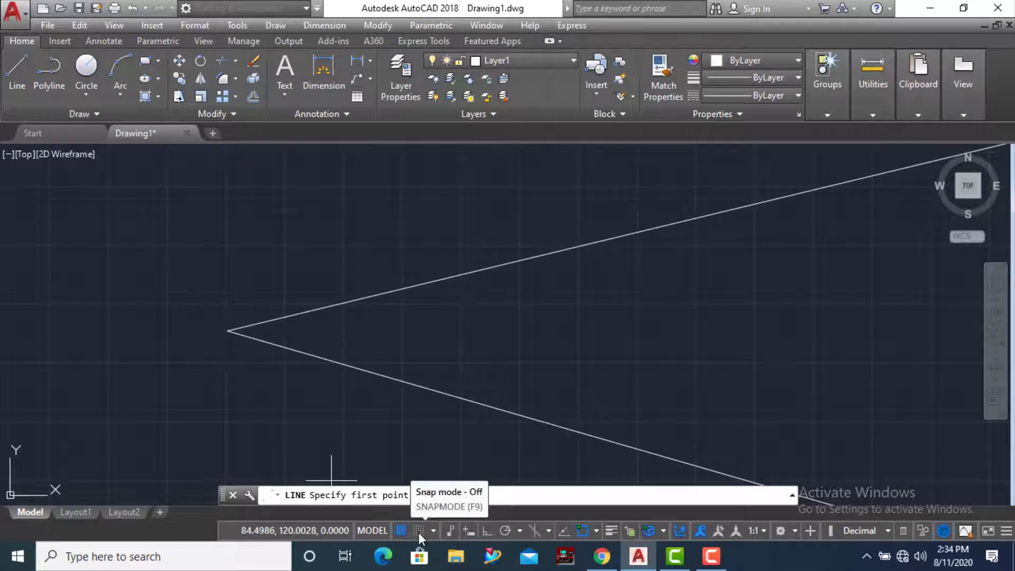
scroll(288, 325, down, 3)
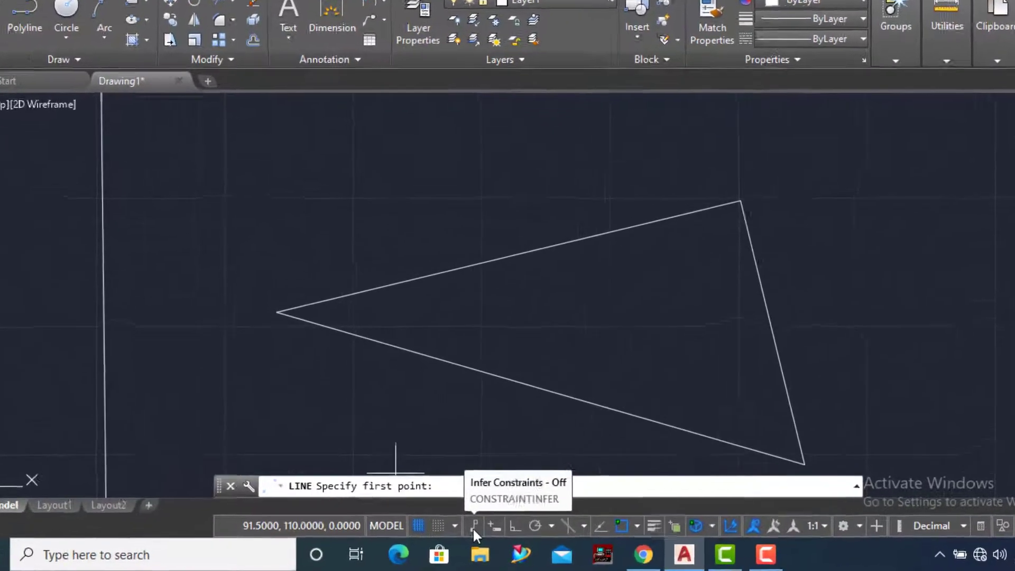
Turn on ortho mode and draw a stepped line of three perpendicular segments beside the rectangle
scroll(308, 222, down, 9)
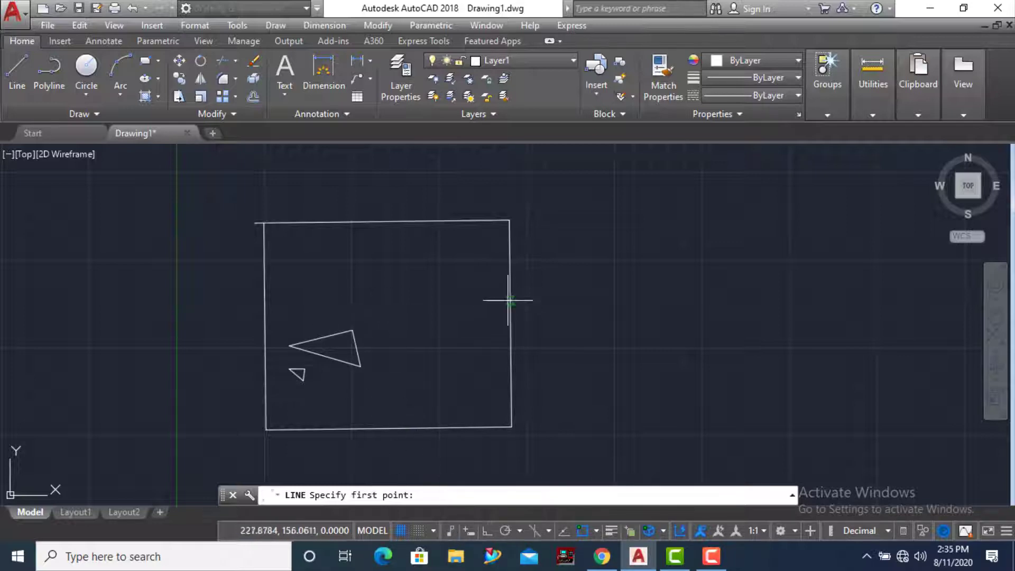
click(18, 78)
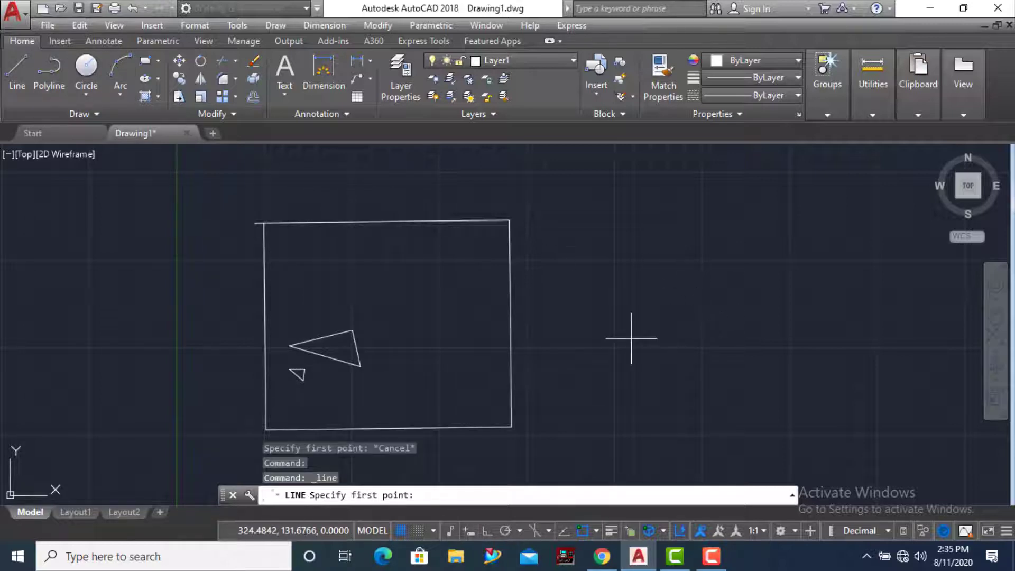
key(F8)
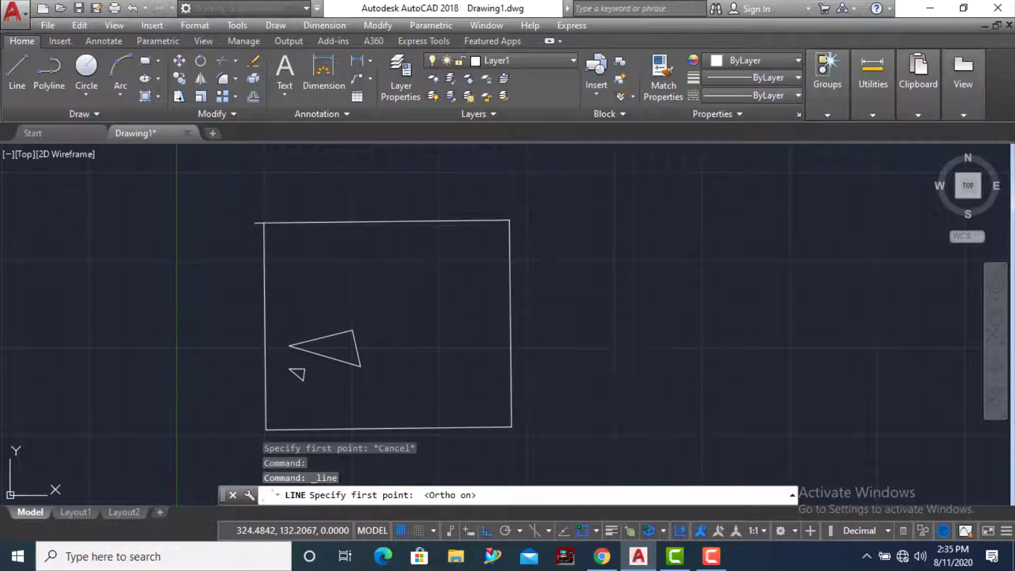
click(575, 284)
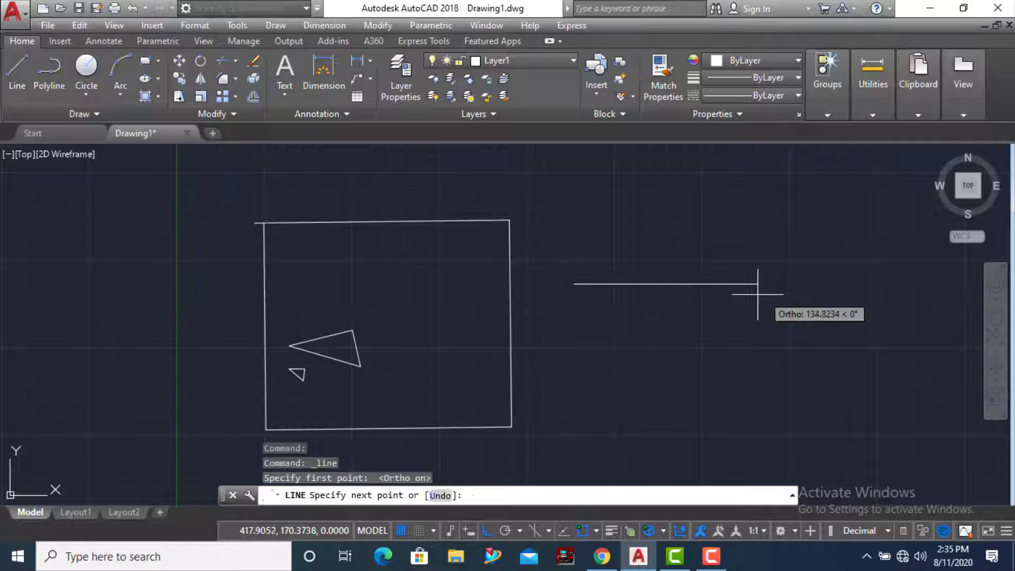
click(669, 284)
click(669, 343)
click(738, 348)
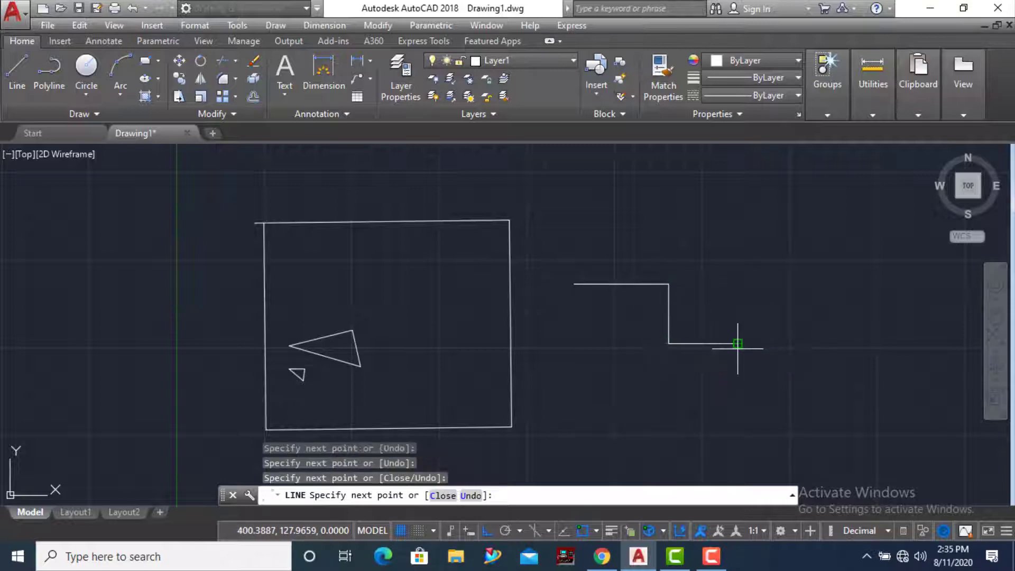
key(Escape)
Turn on Infer Constraints and draw a second three-segment stepped line below the first one
scroll(661, 256, up, 2)
scroll(538, 256, down, 2)
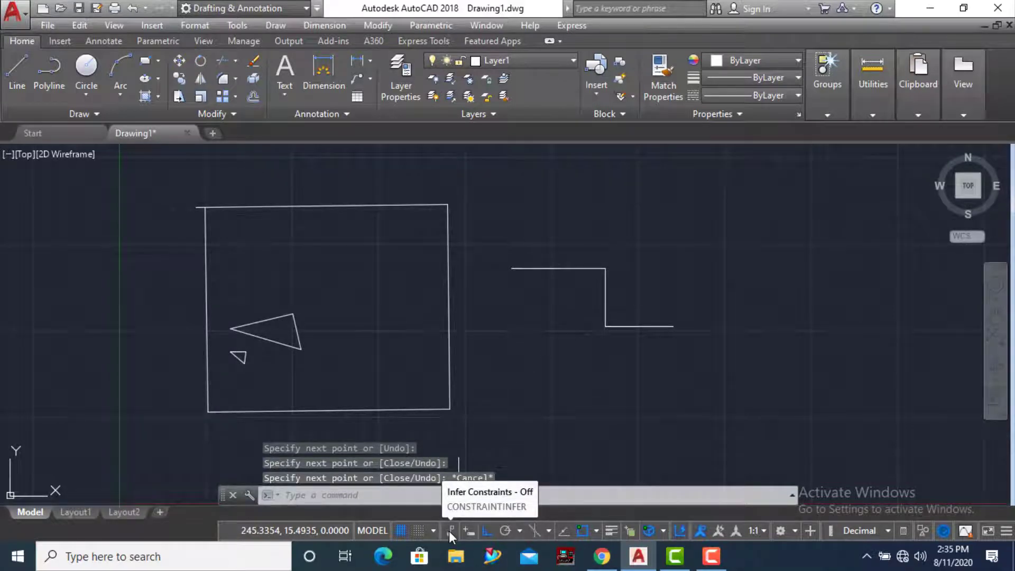
click(450, 531)
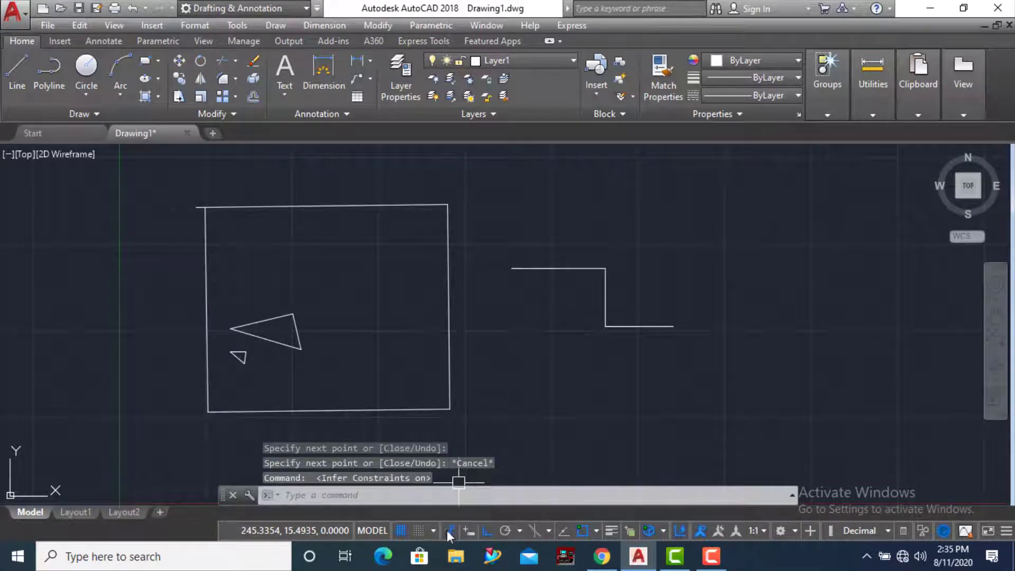
click(20, 84)
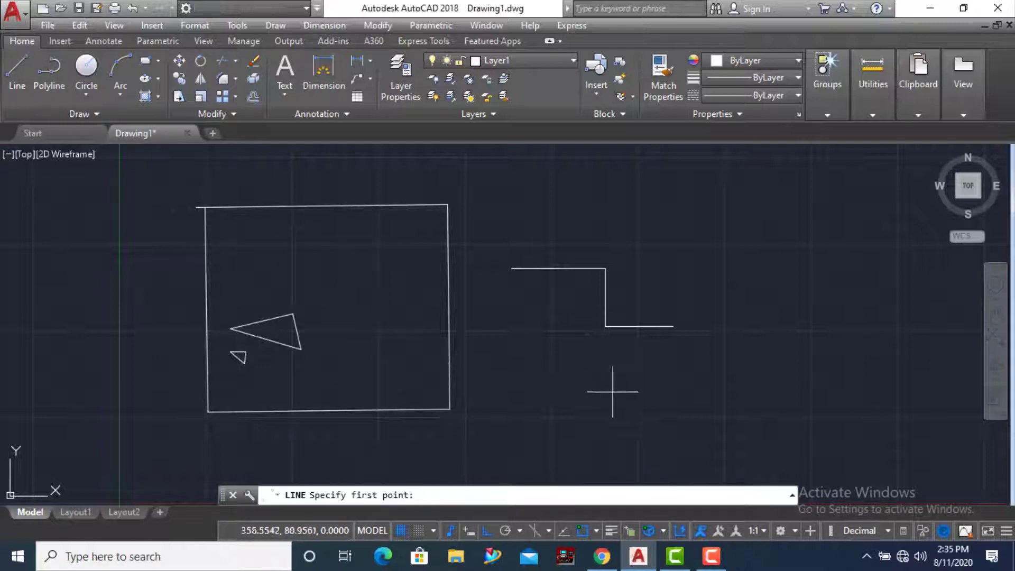
click(521, 367)
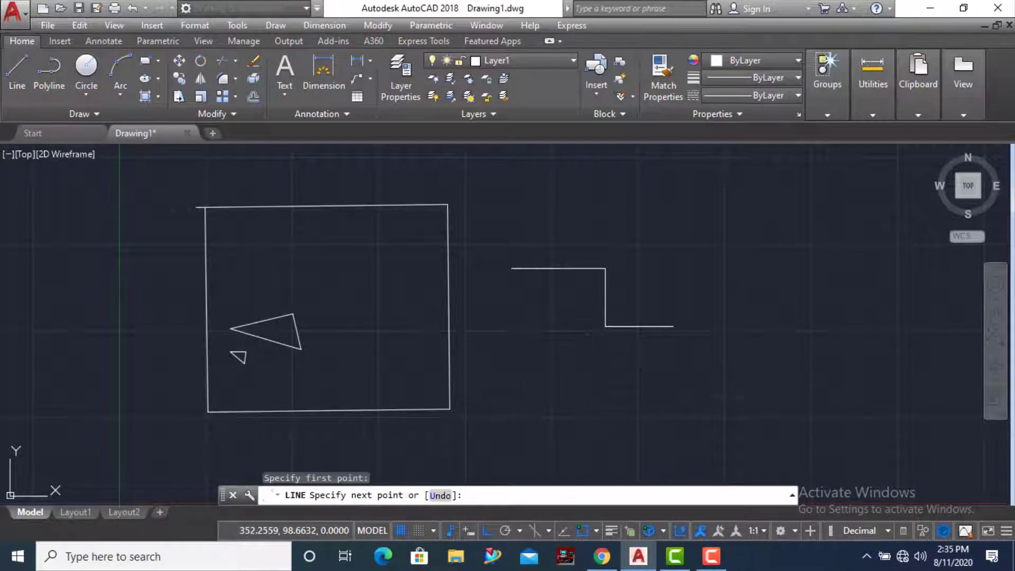
click(607, 366)
click(607, 432)
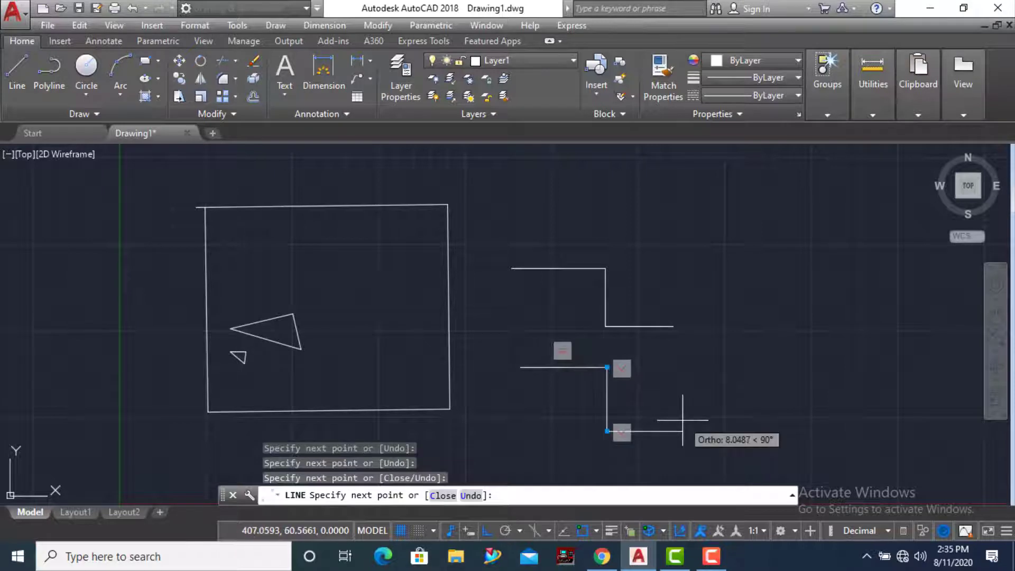
click(682, 431)
key(Escape)
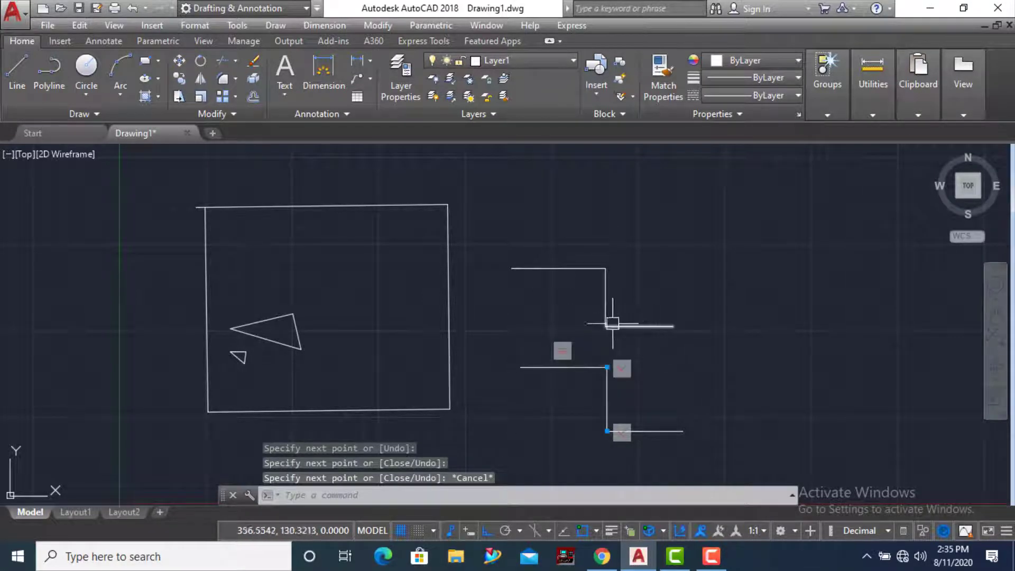
Examine the inferred constraint markers on the upper segment and corners of the second stepped line
scroll(561, 381, up, 1)
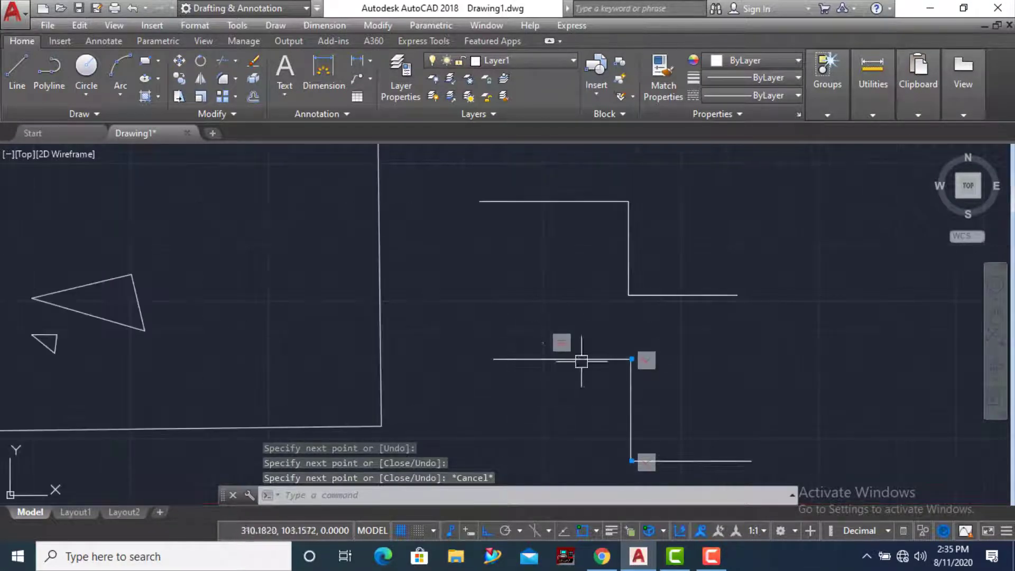
scroll(564, 344, down, 2)
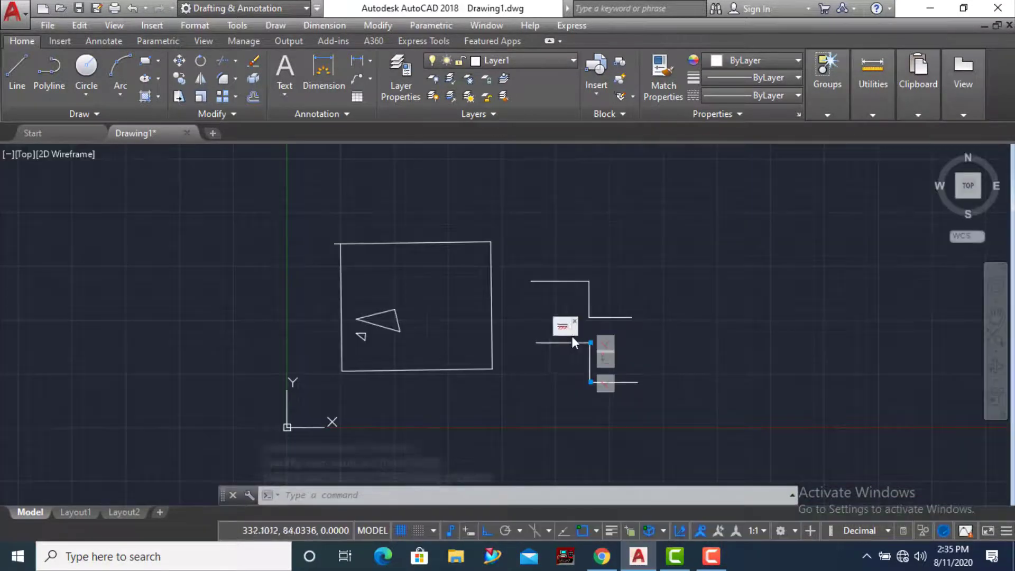
scroll(582, 370, up, 1)
scroll(548, 330, up, 2)
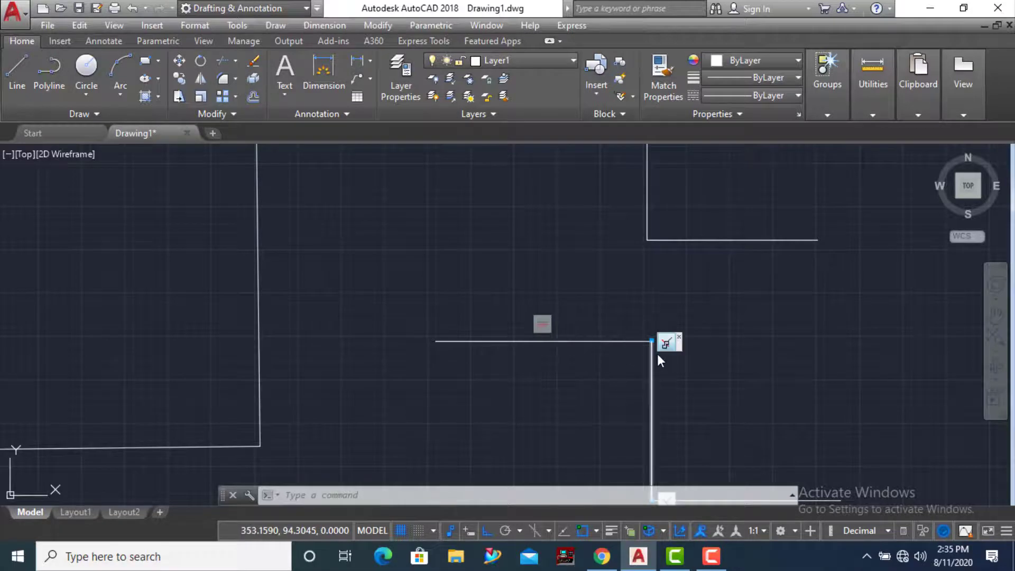
scroll(661, 354, up, 2)
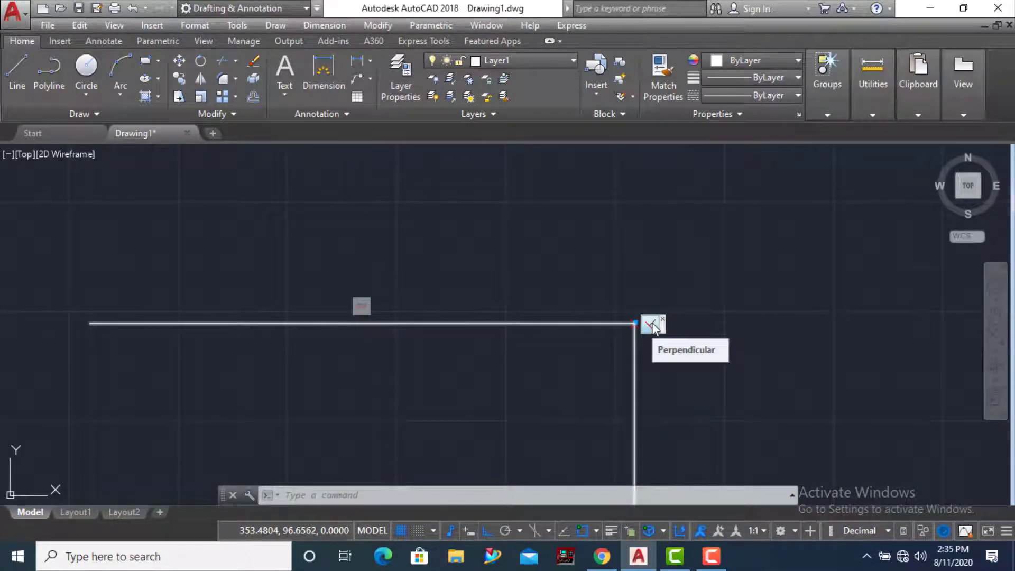
scroll(634, 333, down, 2)
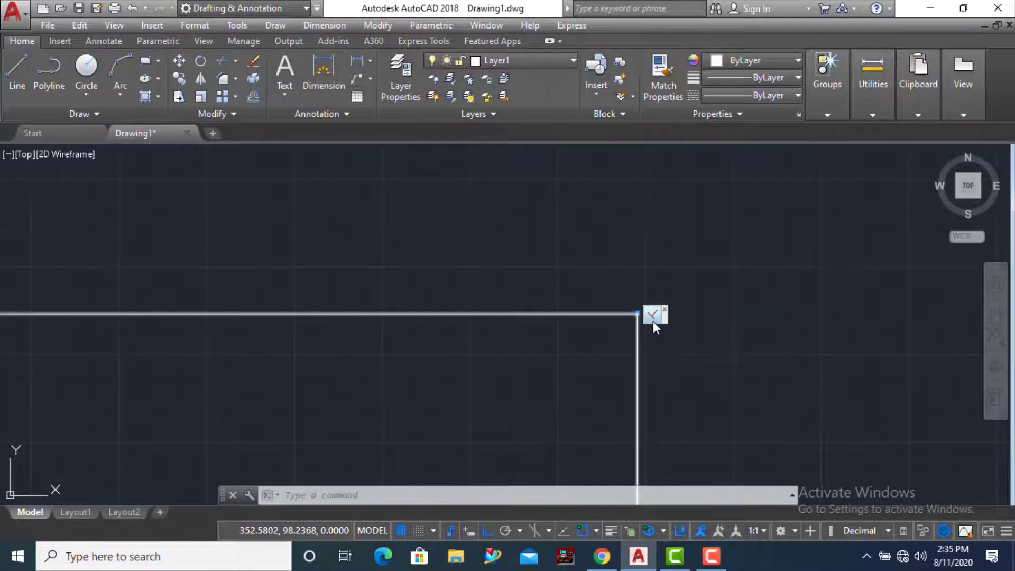
scroll(603, 296, down, 2)
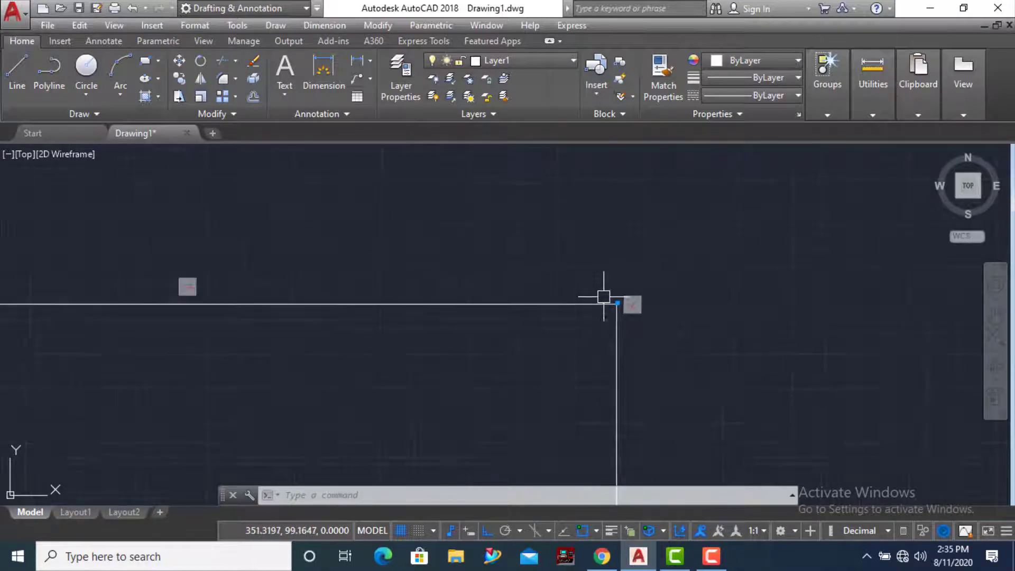
Move the constrained stepped line's upper segment up to about Y 105 by its midpoint grip
click(484, 301)
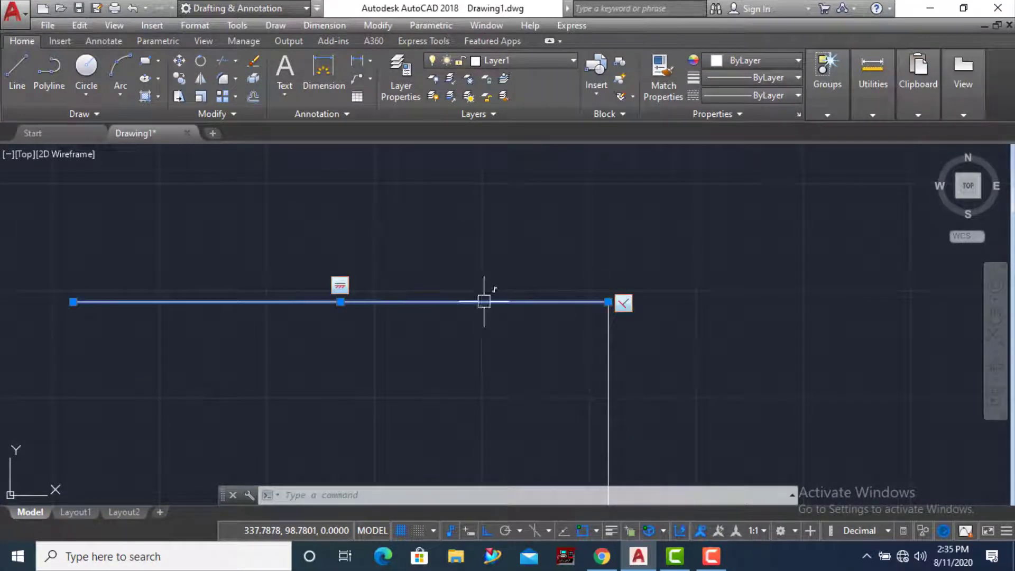
click(339, 301)
click(358, 255)
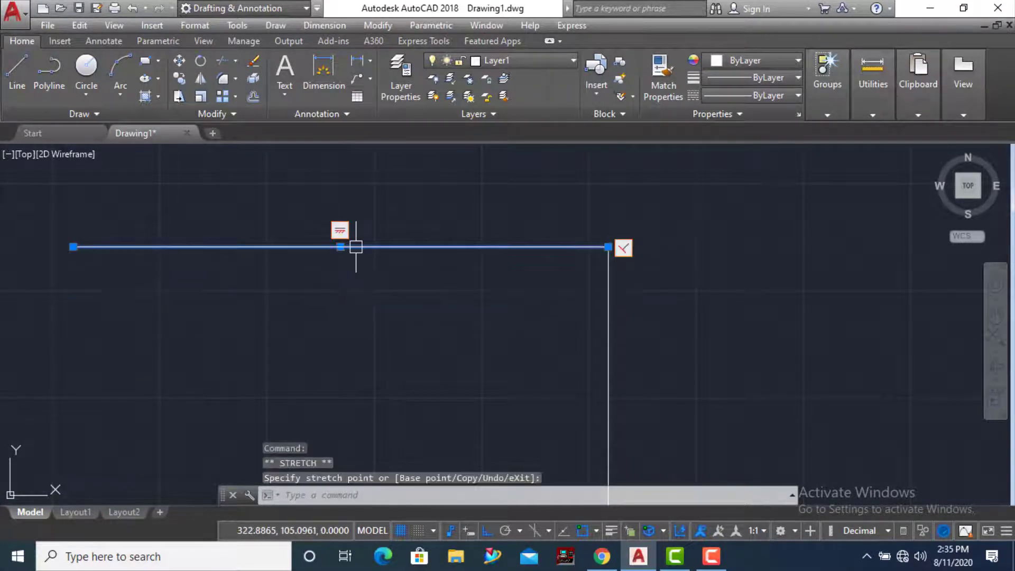
scroll(547, 320, down, 4)
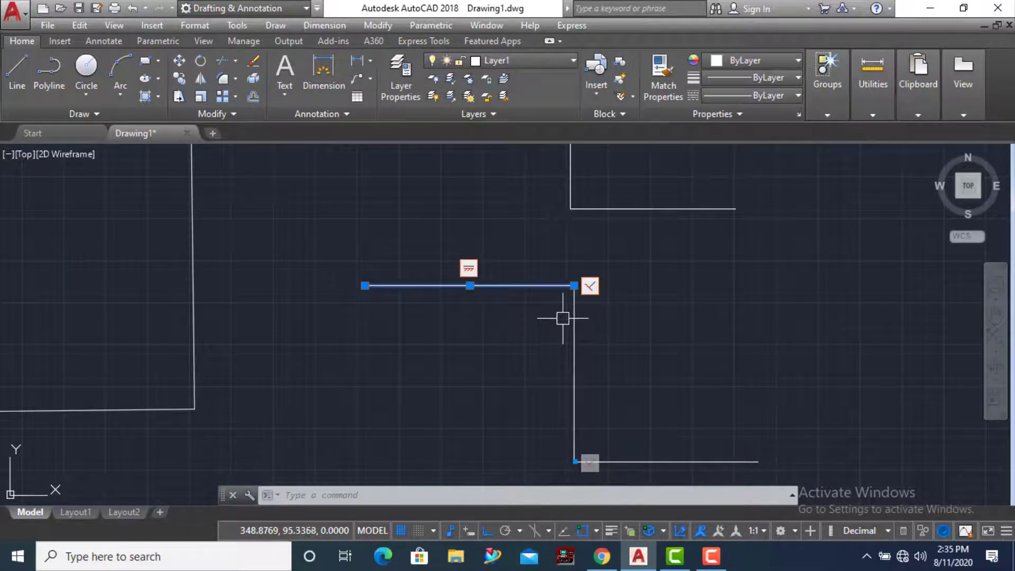
scroll(555, 320, down, 2)
scroll(526, 327, down, 2)
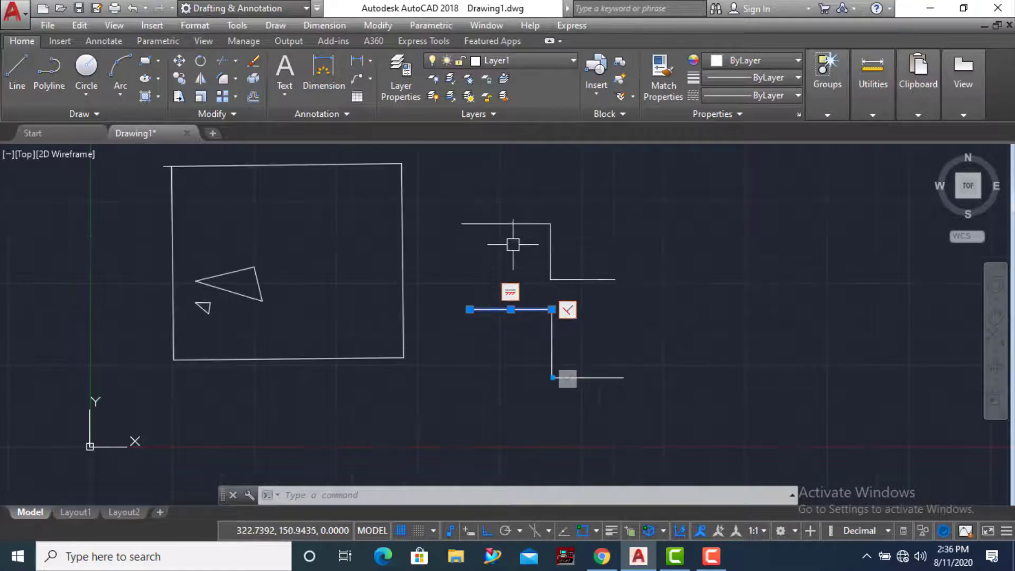
Move the unconstrained stepped line's upper horizontal segment slightly upward by its midpoint grip
scroll(518, 217, up, 4)
click(515, 231)
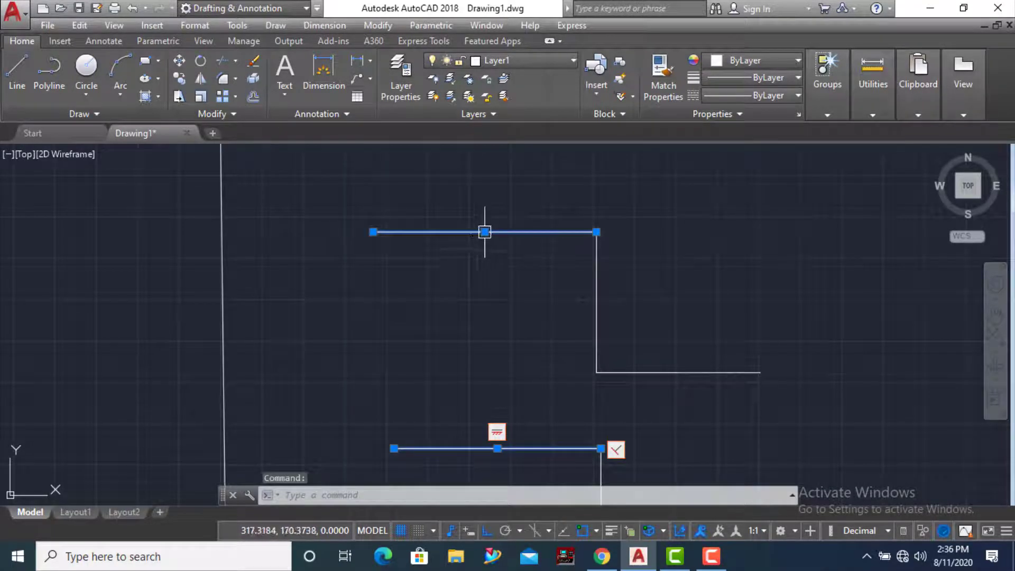
click(485, 231)
click(485, 199)
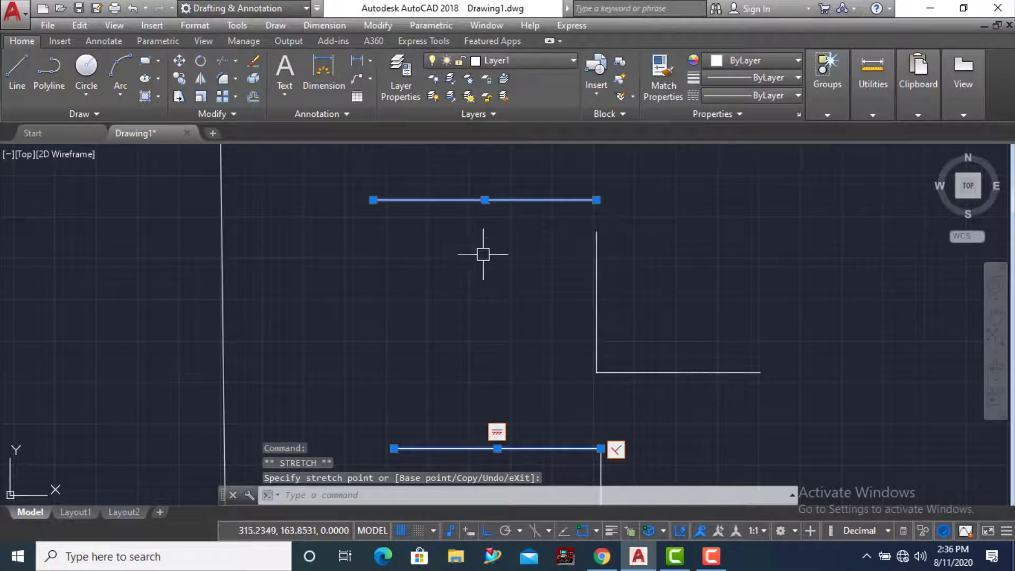
scroll(482, 254, down, 2)
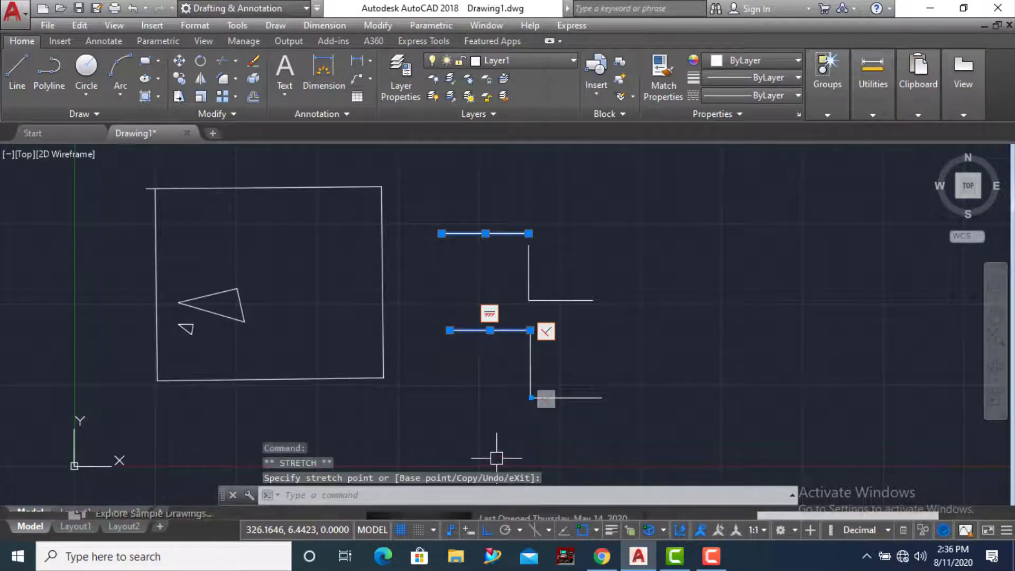
With Infer Constraints and Ortho off and Dynamic Input on, draw an open three-segment line to the right of the stepped lines
click(451, 530)
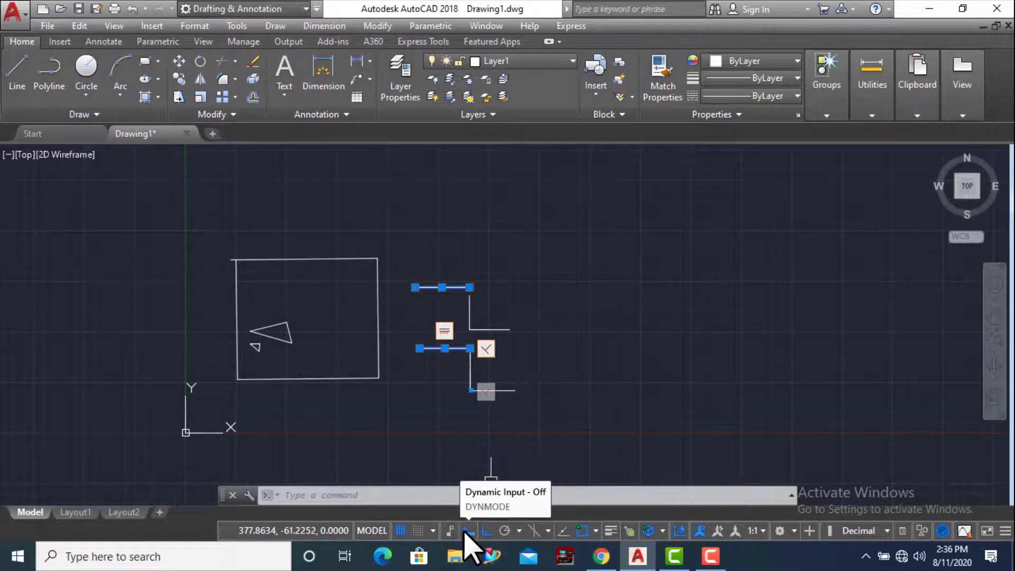
click(17, 71)
scroll(417, 391, down, 2)
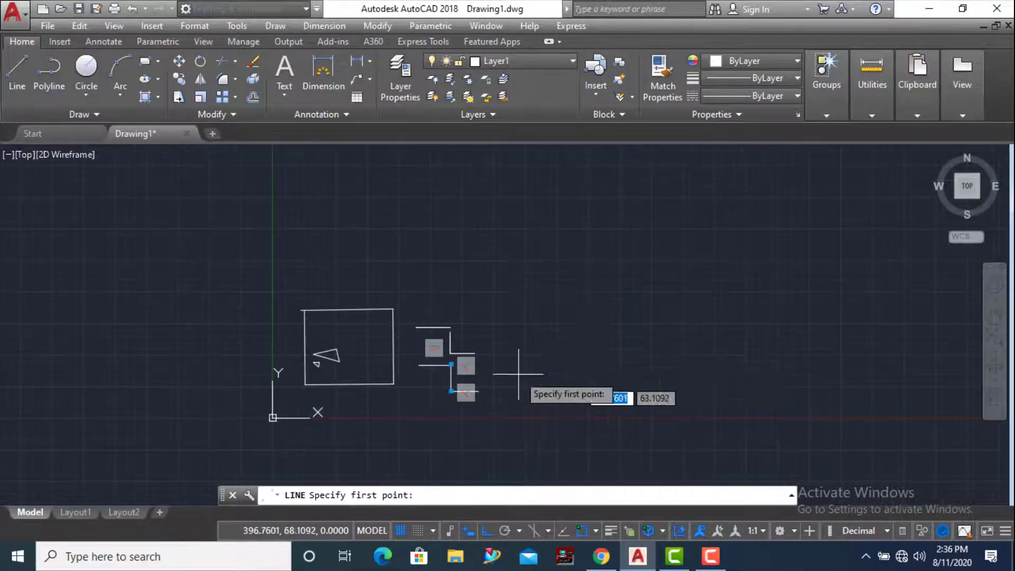
scroll(596, 343, up, 2)
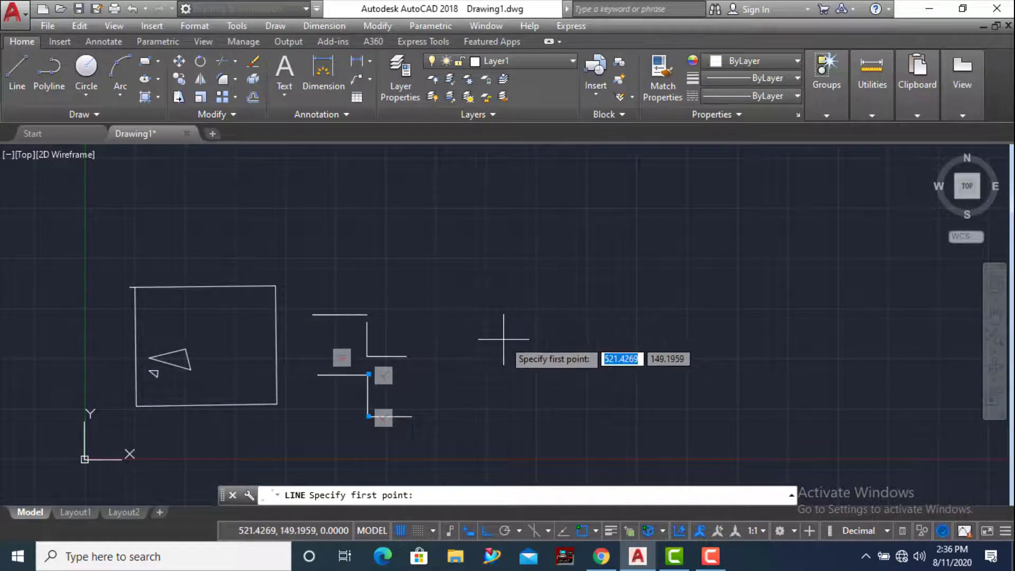
click(472, 325)
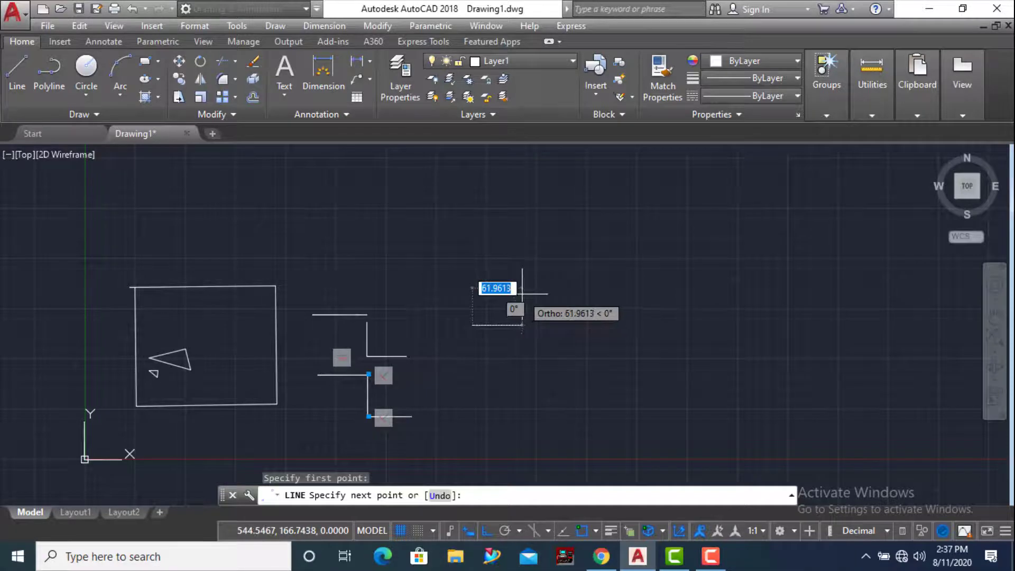
key(F8)
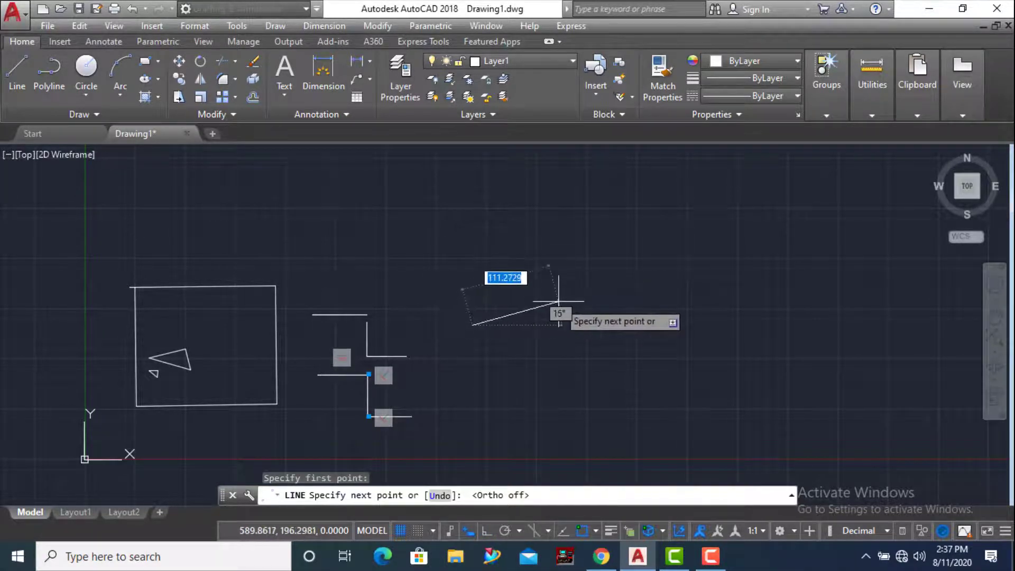
scroll(544, 313, up, 3)
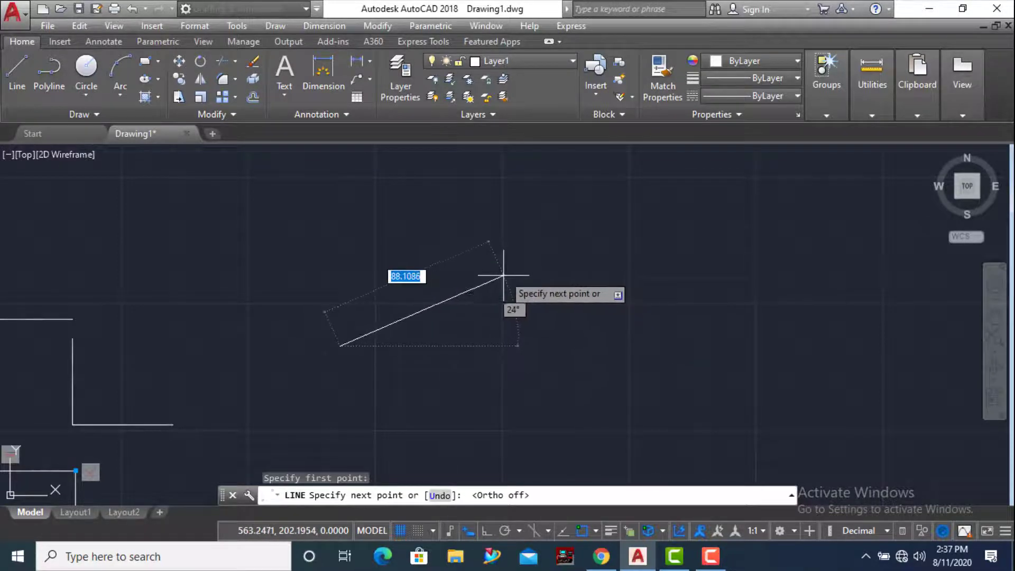
click(541, 345)
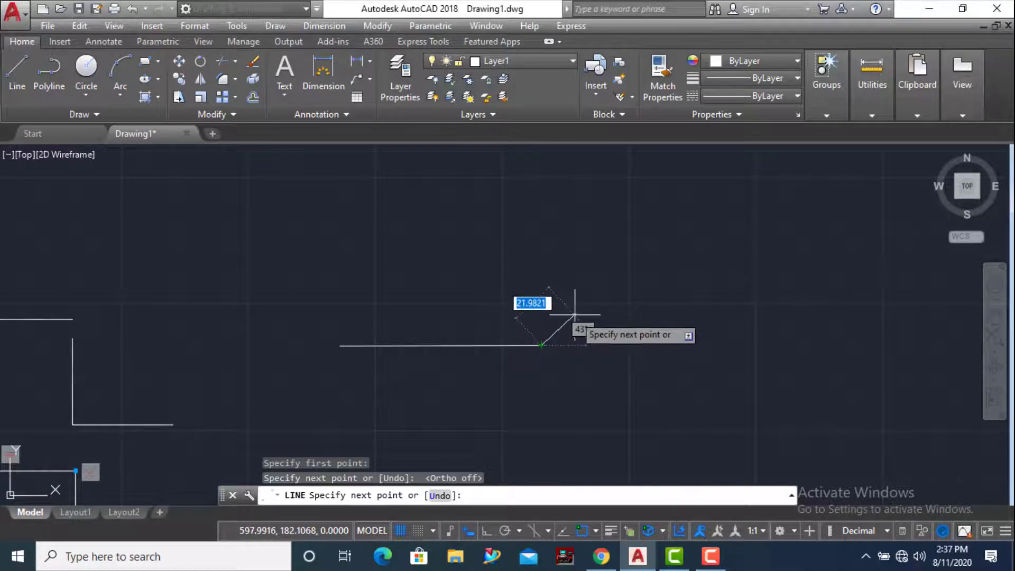
click(649, 253)
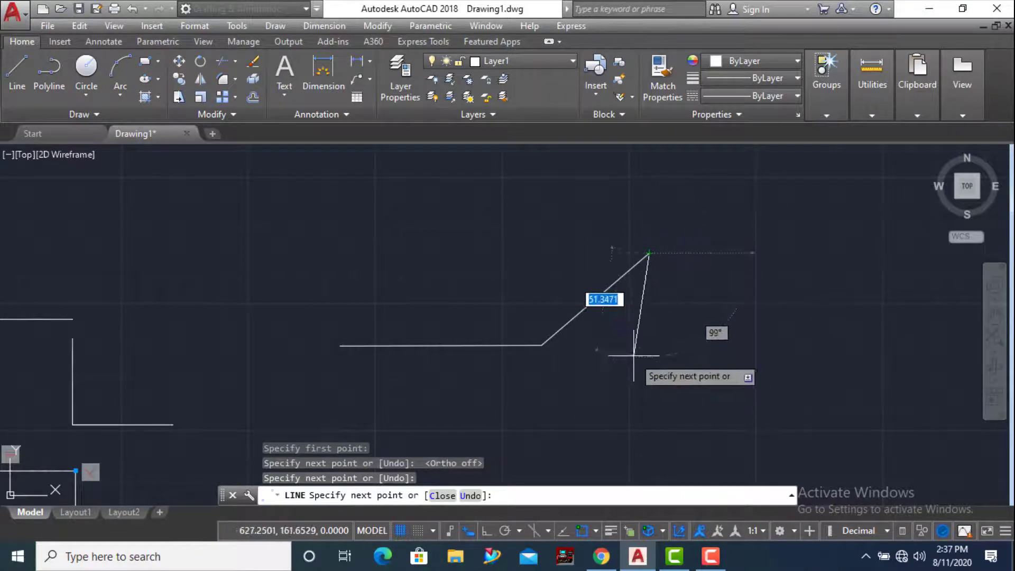
click(689, 300)
key(Escape)
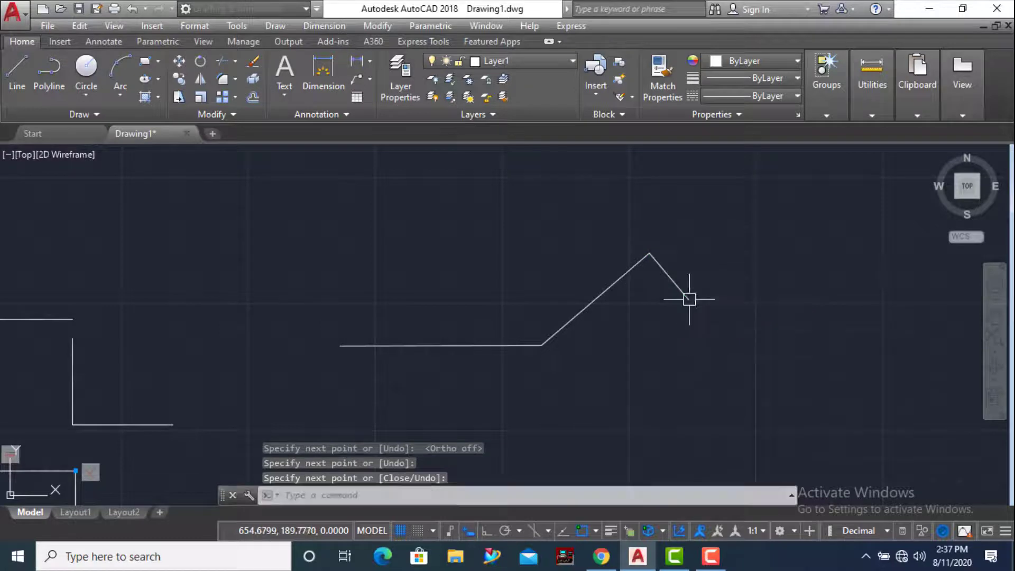
scroll(409, 356, down, 2)
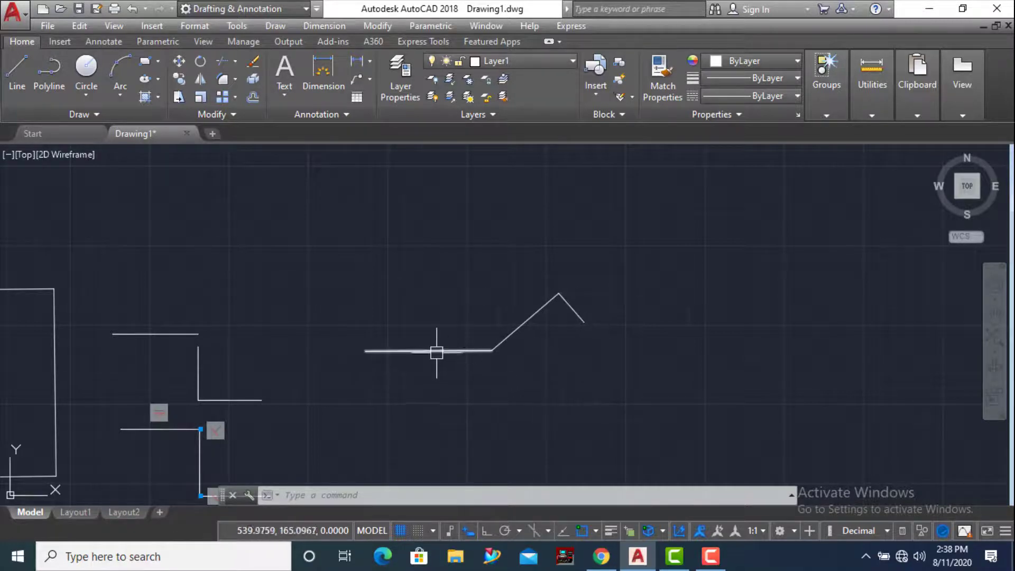
scroll(432, 351, down, 2)
scroll(477, 361, up, 2)
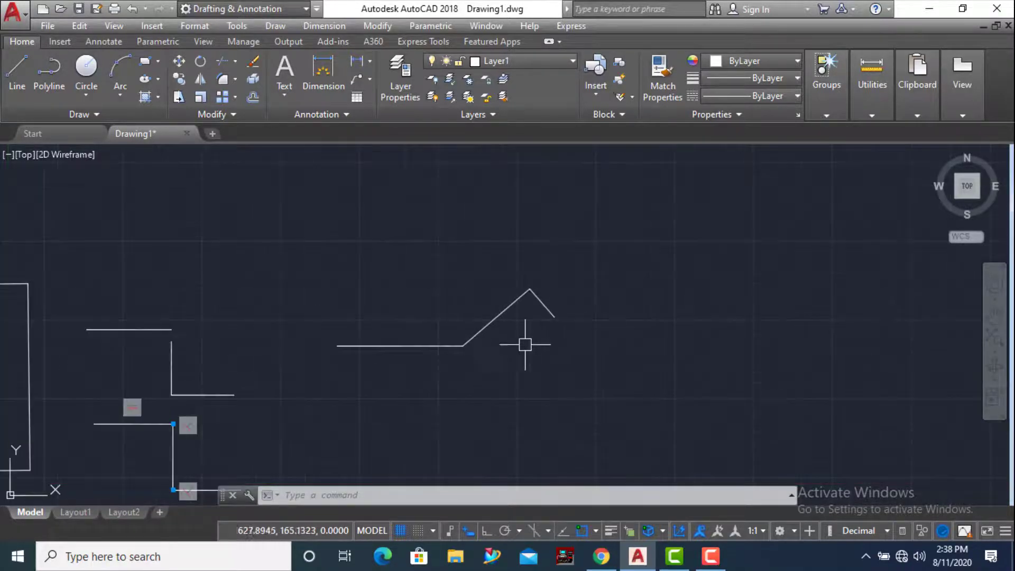
scroll(420, 356, down, 2)
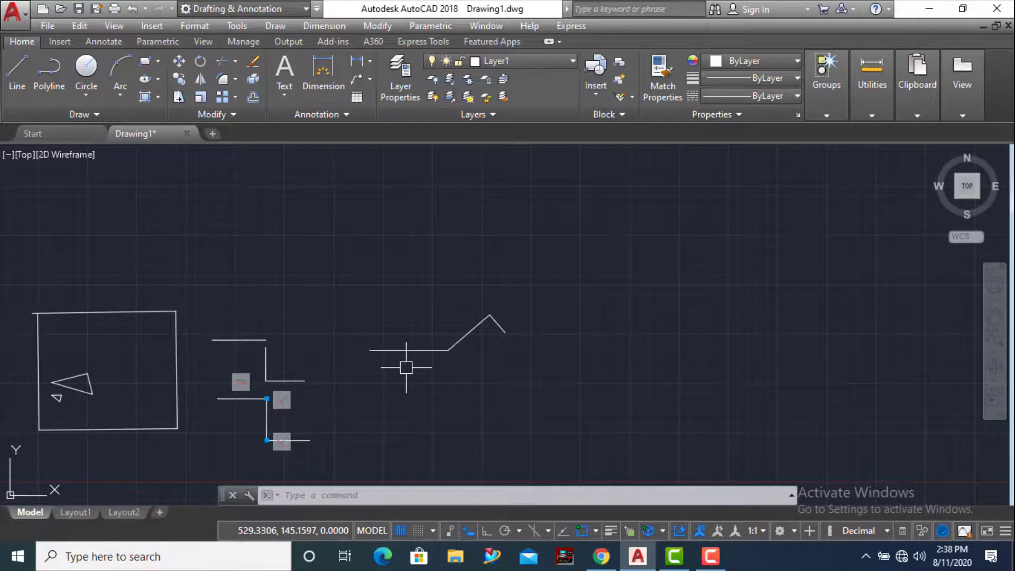
click(465, 530)
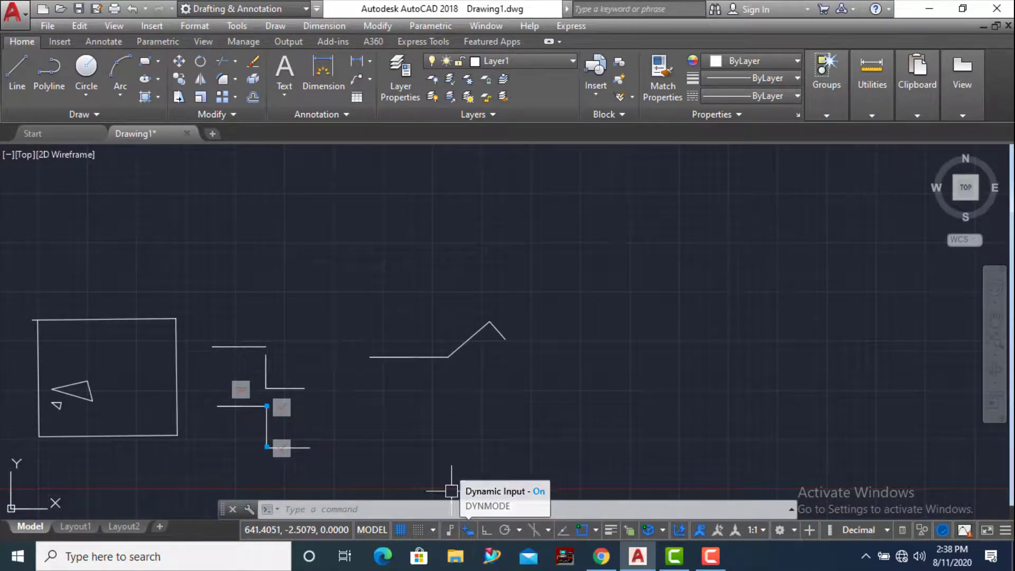
click(21, 84)
click(362, 251)
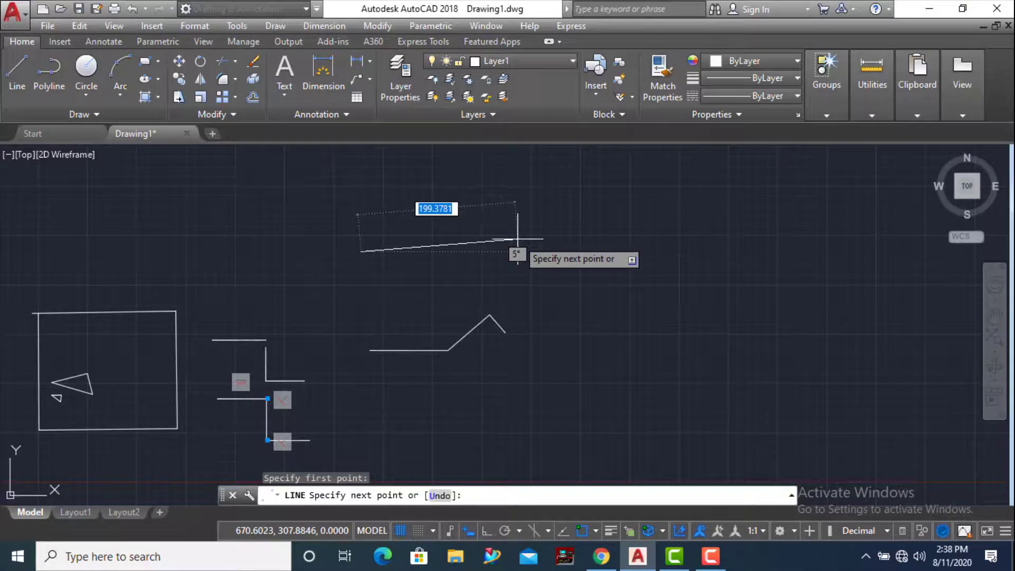
text(50)
key(Tab)
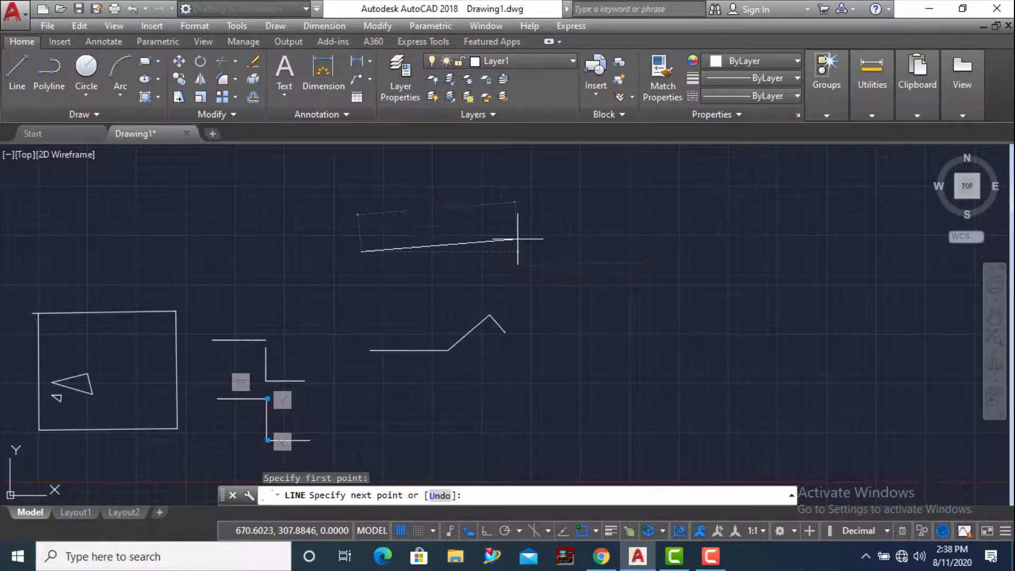
text(50)
key(Return)
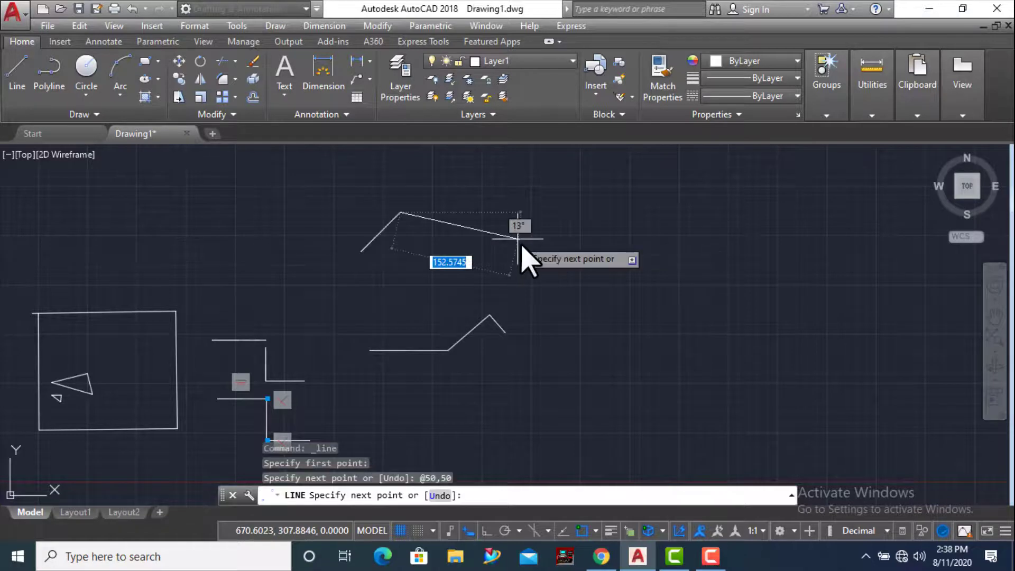
scroll(397, 220, up, 3)
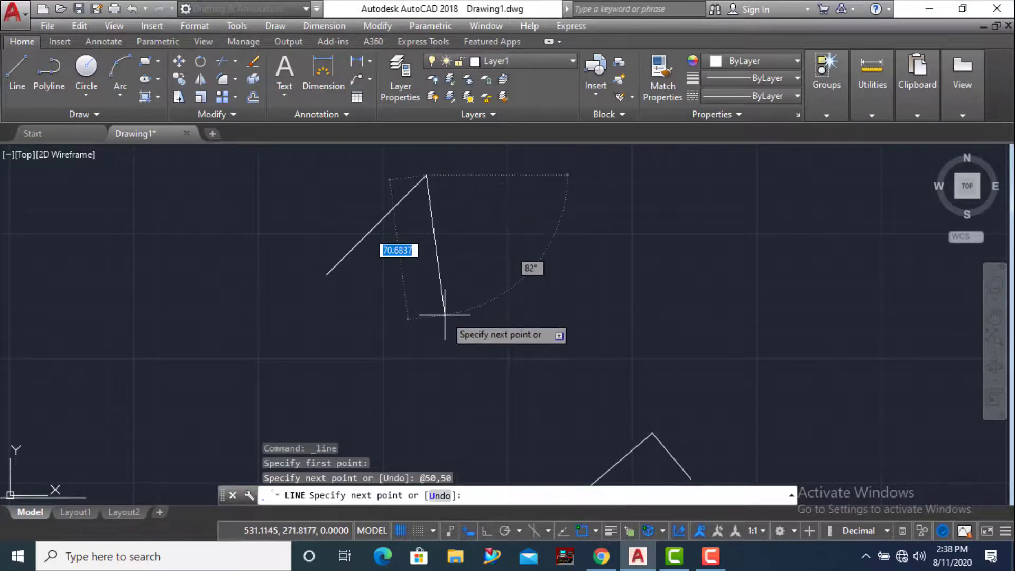
key(Escape)
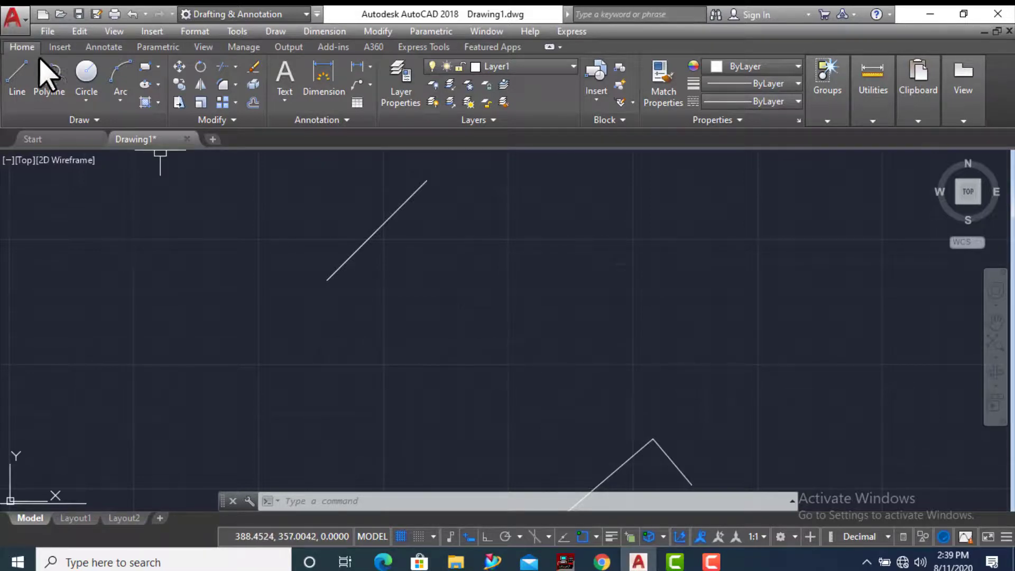
Turn on Ortho and draw a horizontal line 20 units long below the diagonal line
click(21, 83)
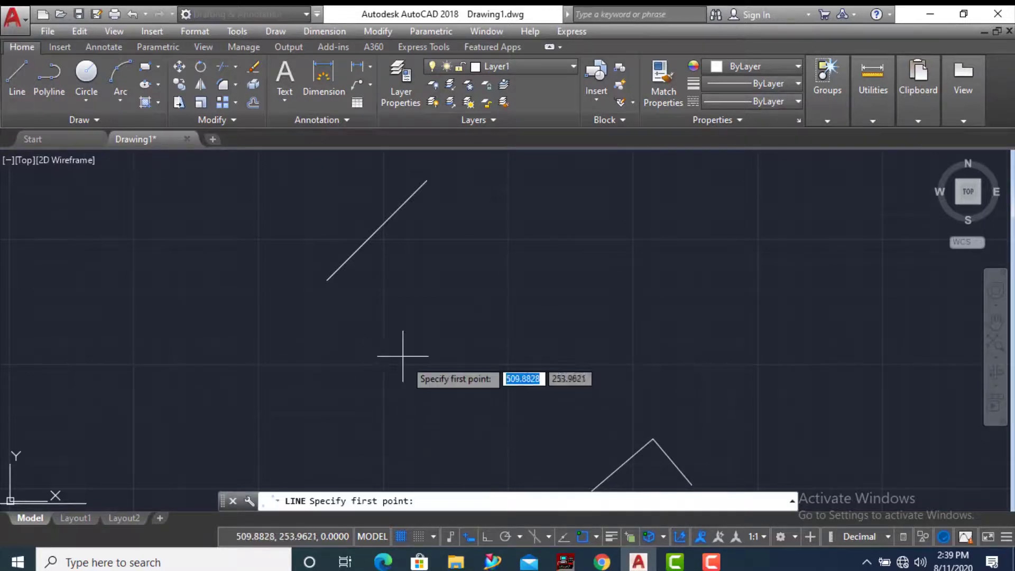
click(487, 536)
click(427, 370)
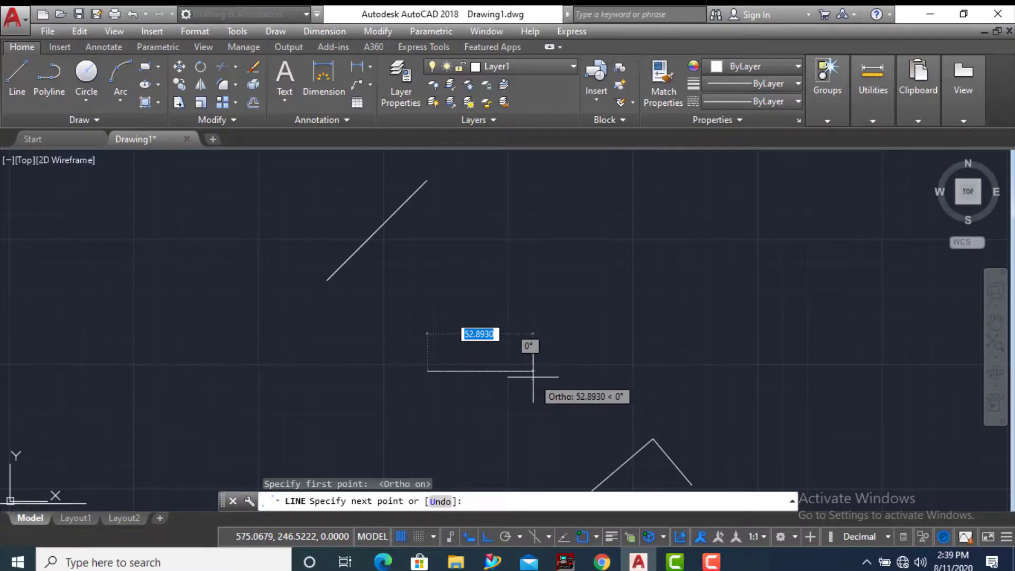
text(20)
key(Return)
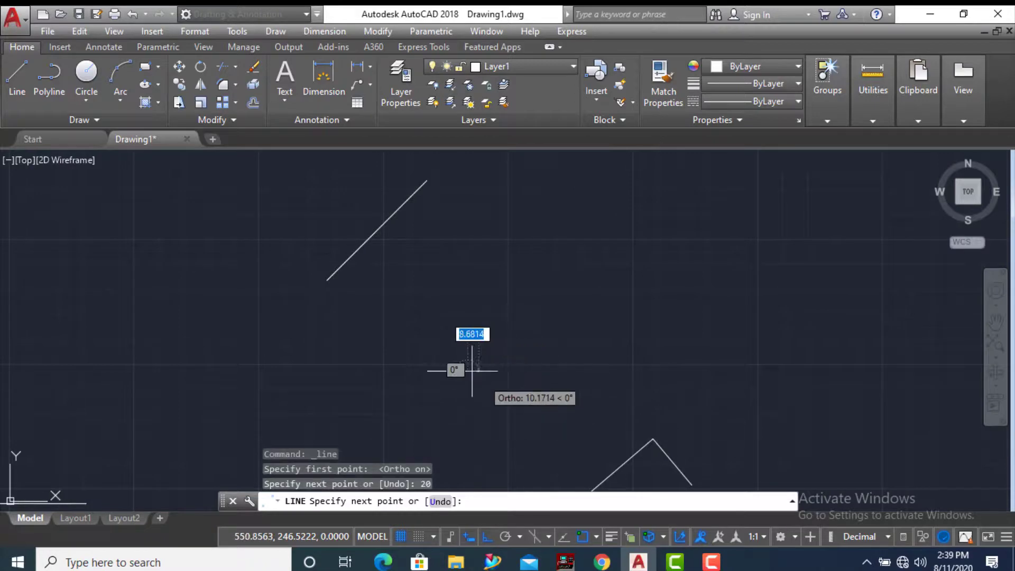
scroll(460, 370, up, 5)
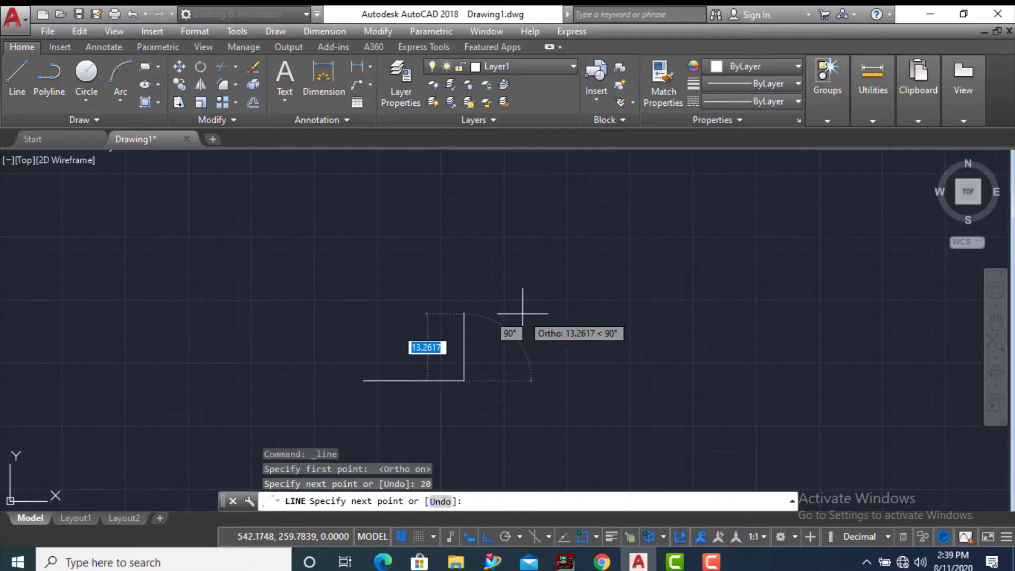
key(Escape)
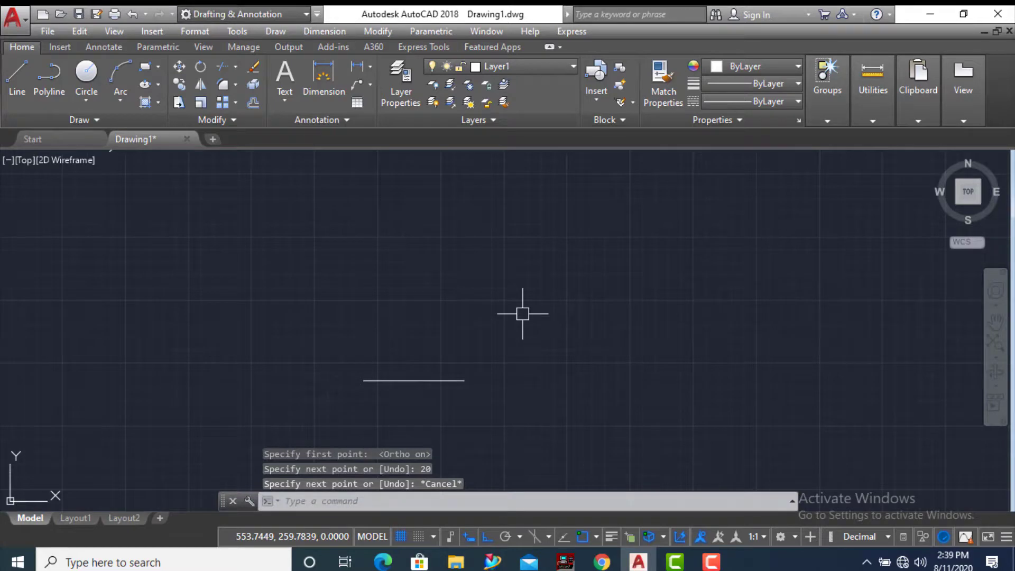